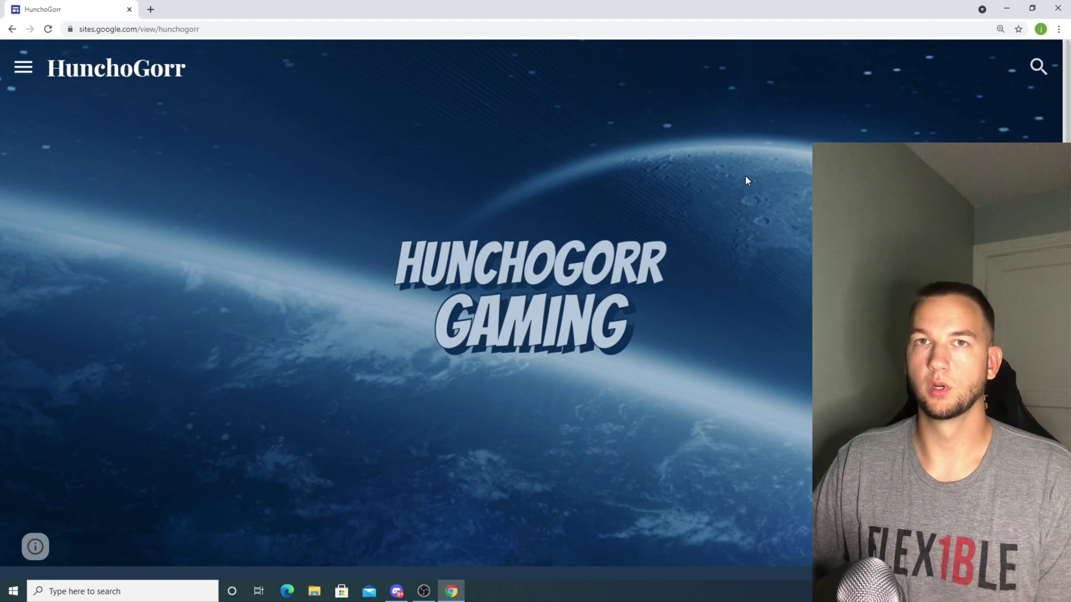
Scroll through the post's Results From Testing Fortnite FPS charts comparing drivers in dx11 and performance mode
scroll(725, 167, down, 7)
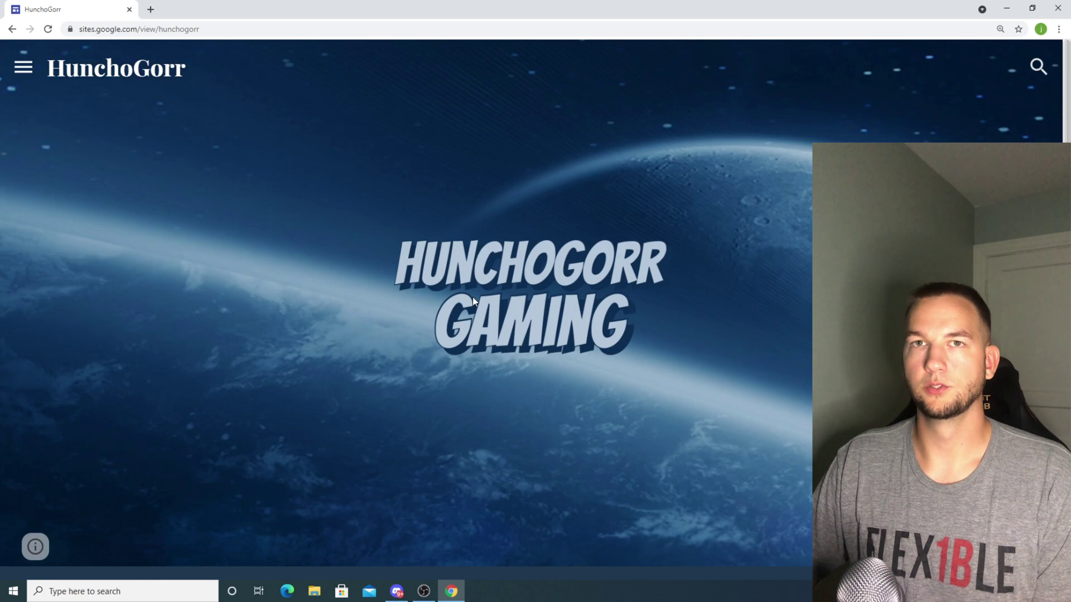
scroll(473, 297, down, 15)
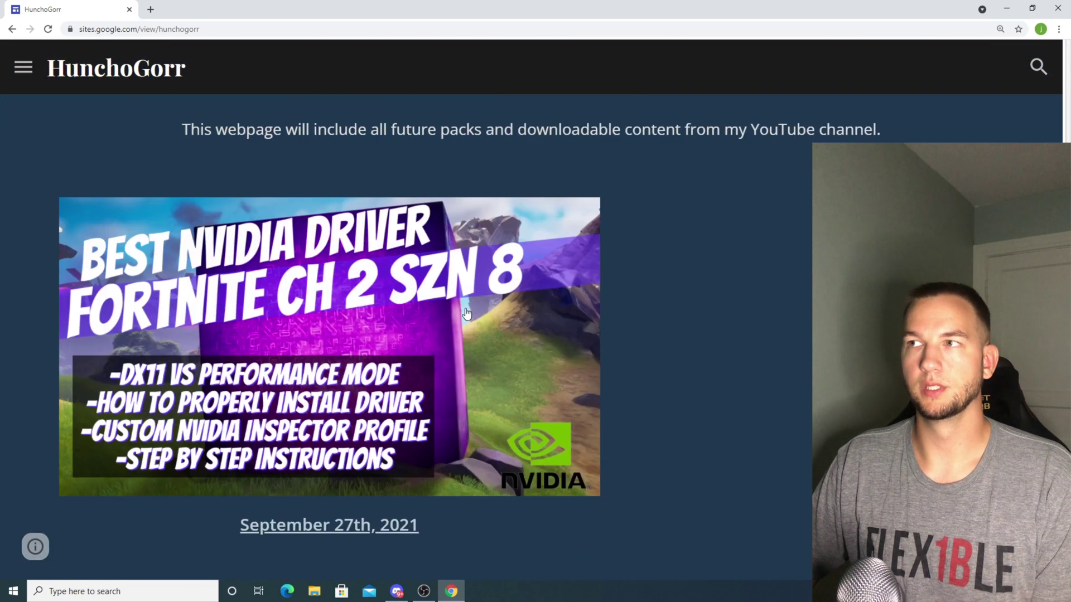
scroll(414, 192, up, 3)
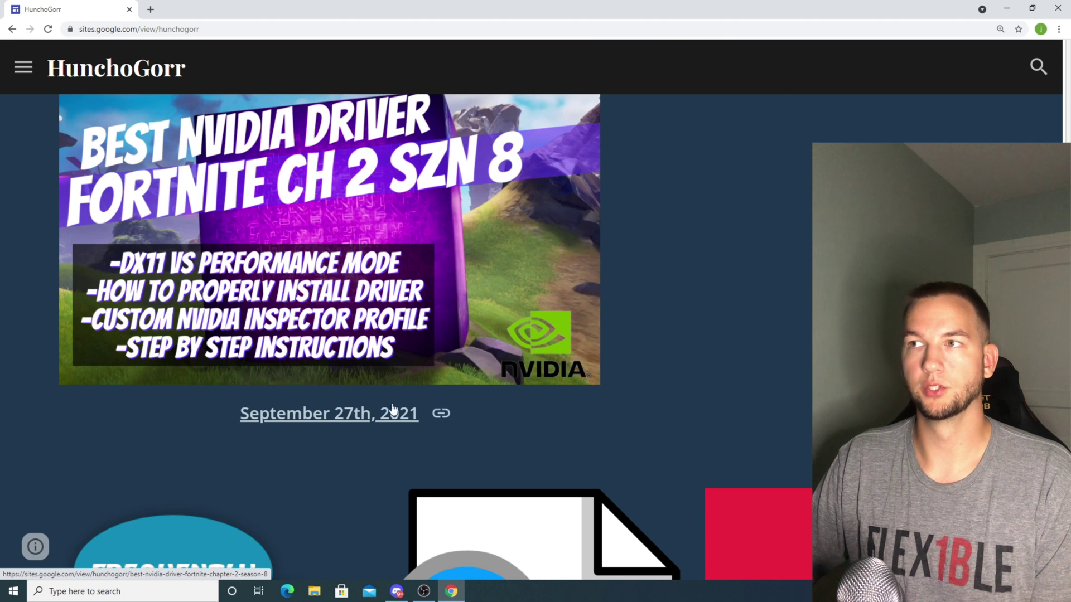
scroll(357, 413, down, 5)
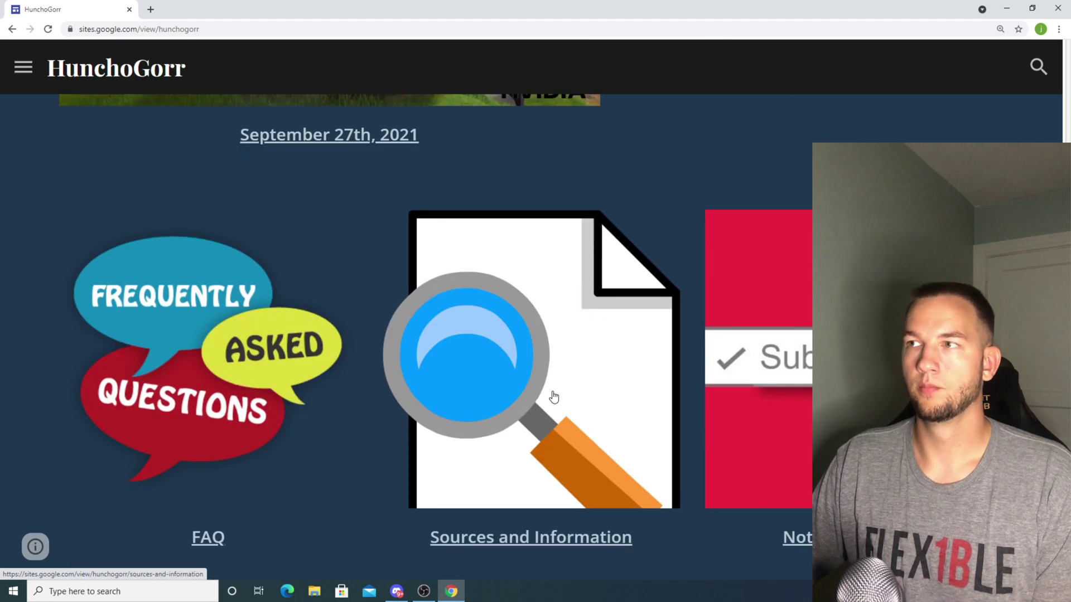
scroll(550, 402, down, 1)
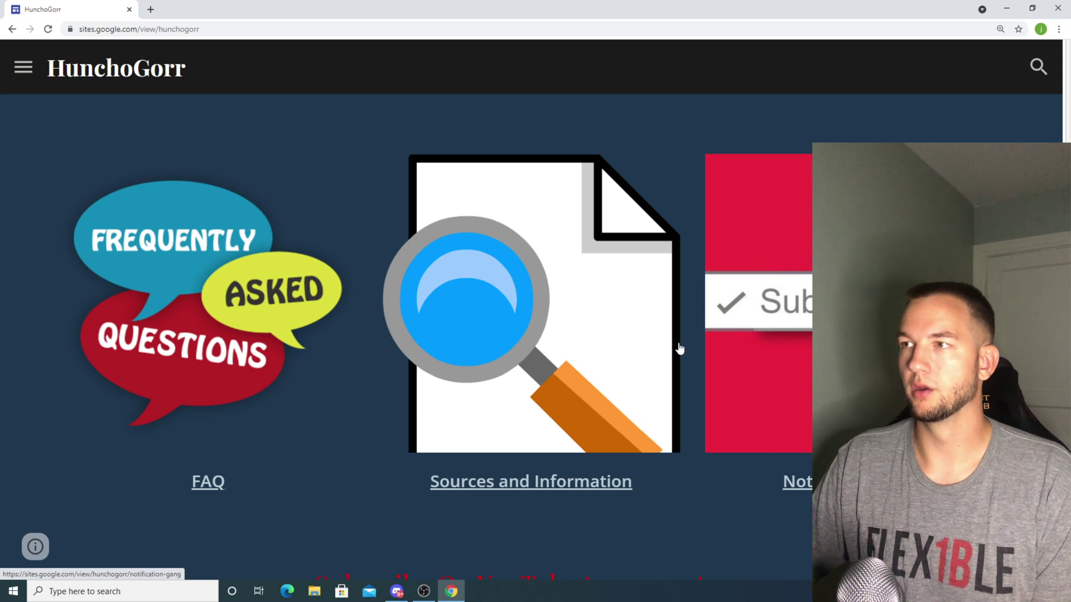
scroll(680, 349, down, 2)
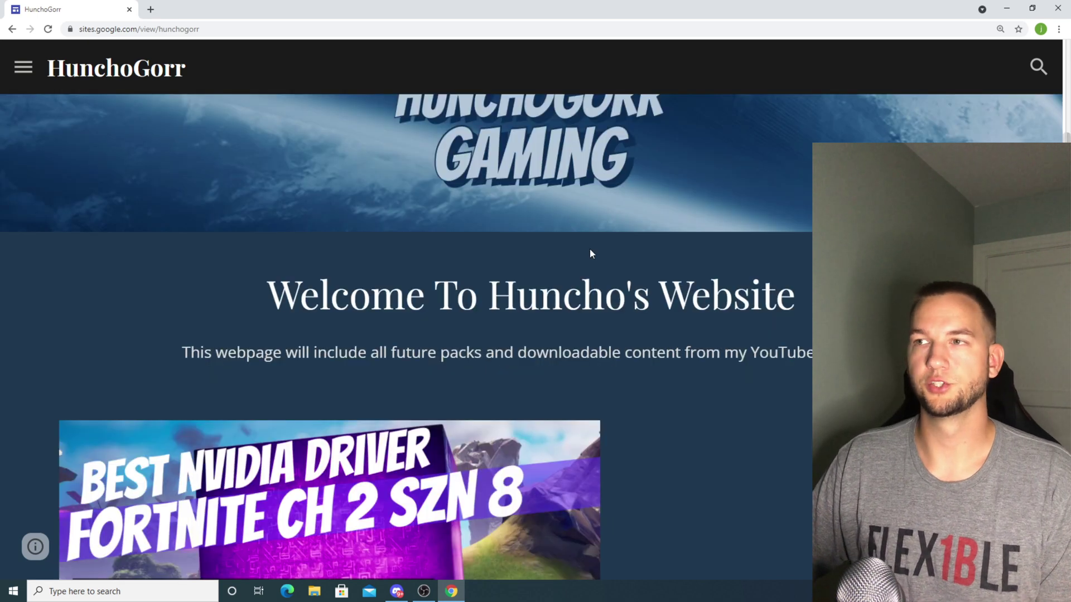
scroll(590, 249, down, 4)
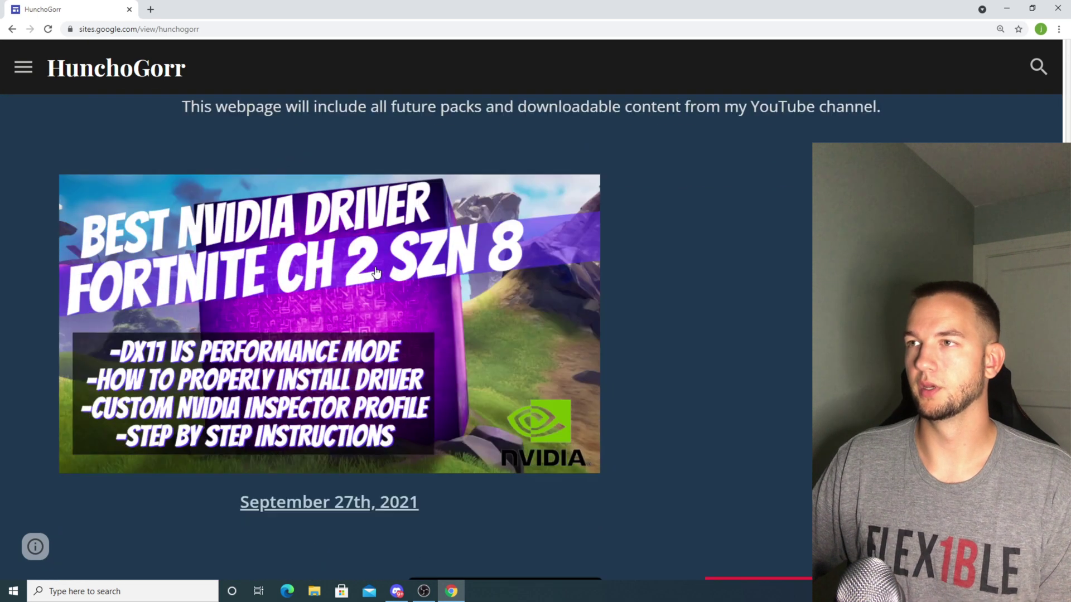
scroll(377, 273, down, 1)
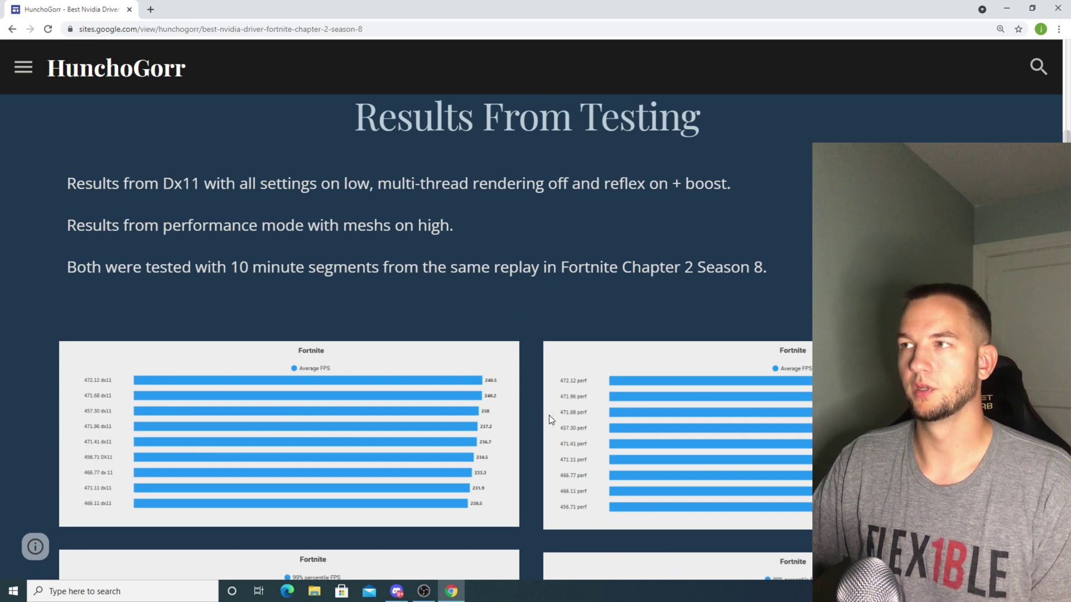
scroll(349, 417, down, 4)
scroll(370, 416, up, 1)
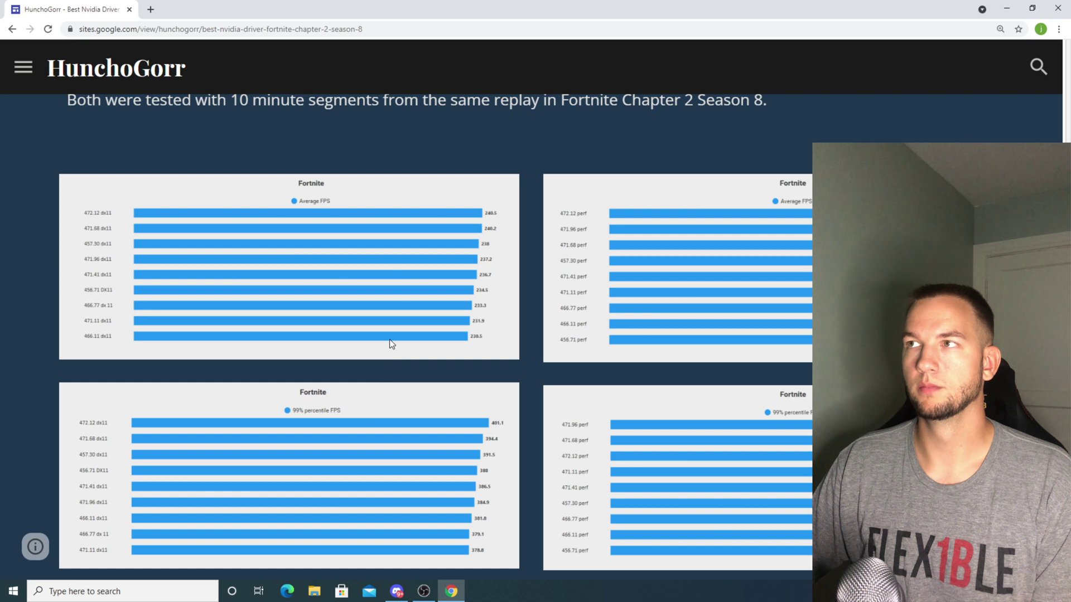
scroll(419, 262, down, 2)
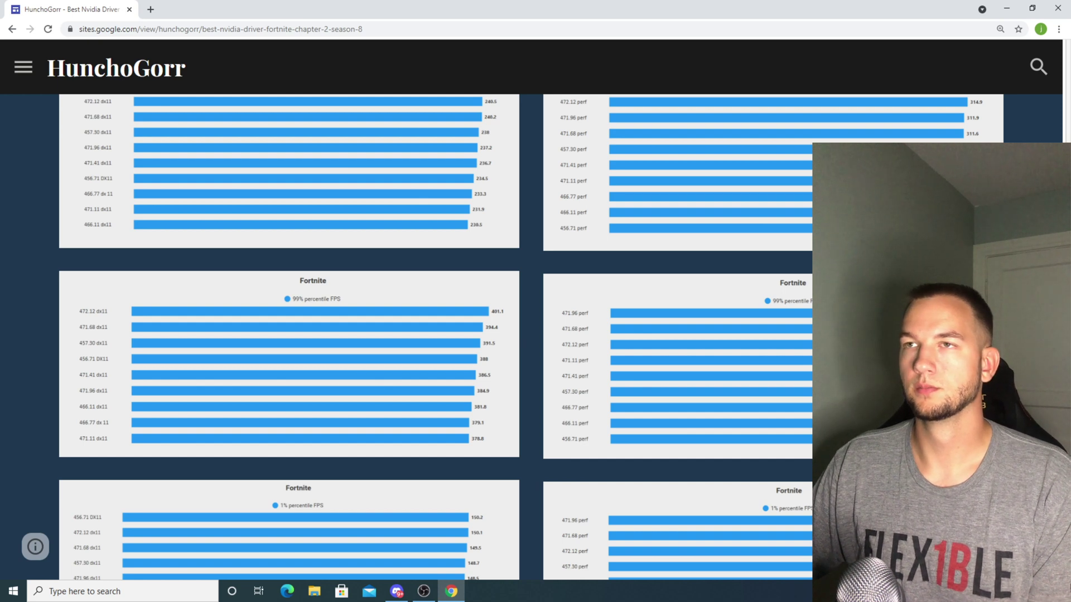
scroll(488, 311, up, 4)
scroll(516, 332, down, 1)
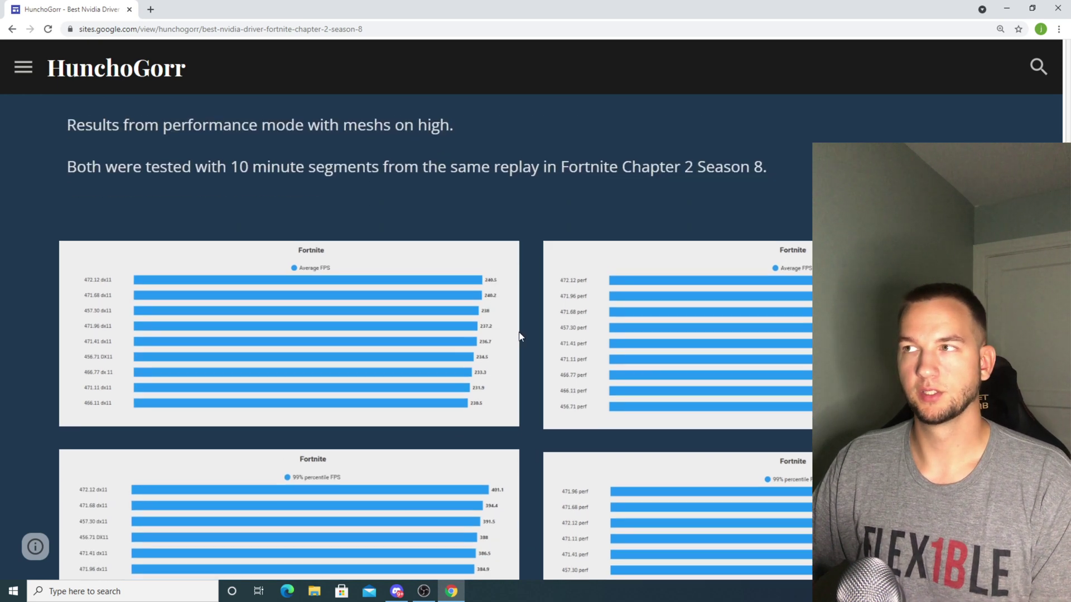
scroll(519, 336, down, 6)
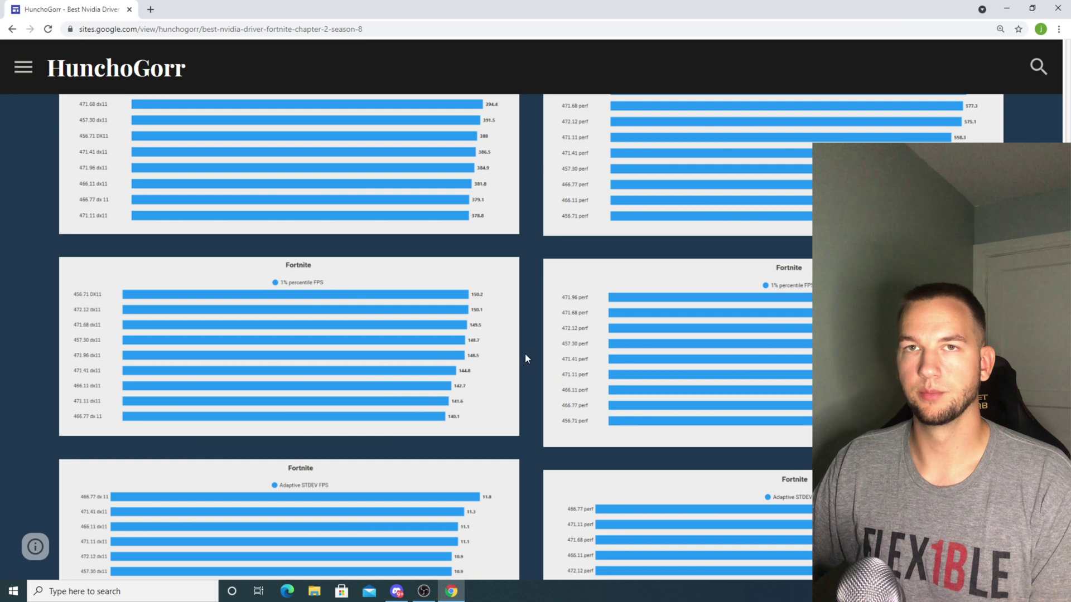
scroll(486, 349, down, 2)
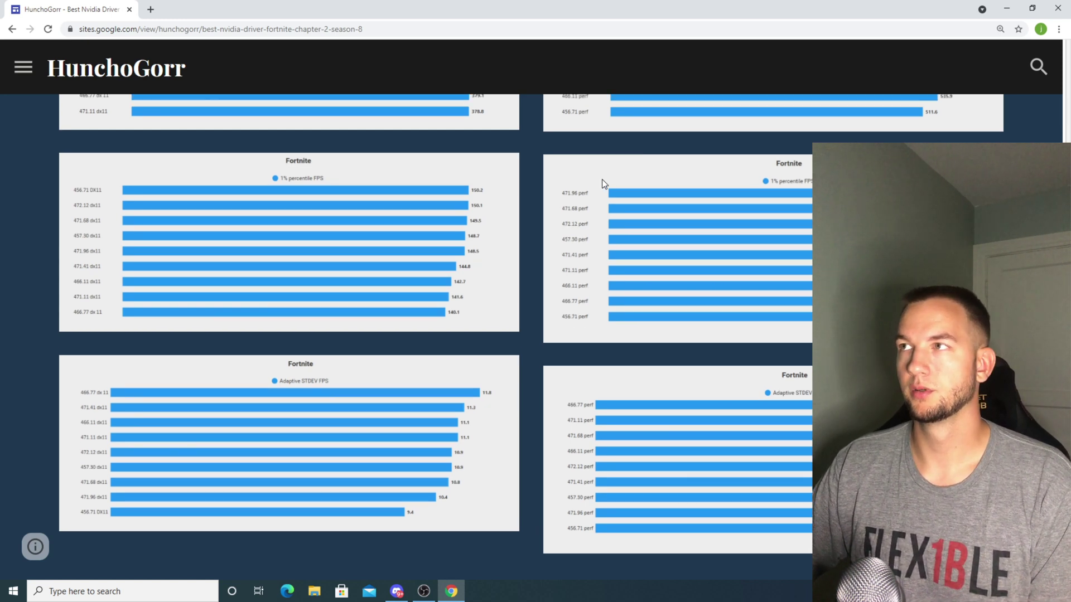
scroll(601, 179, up, 6)
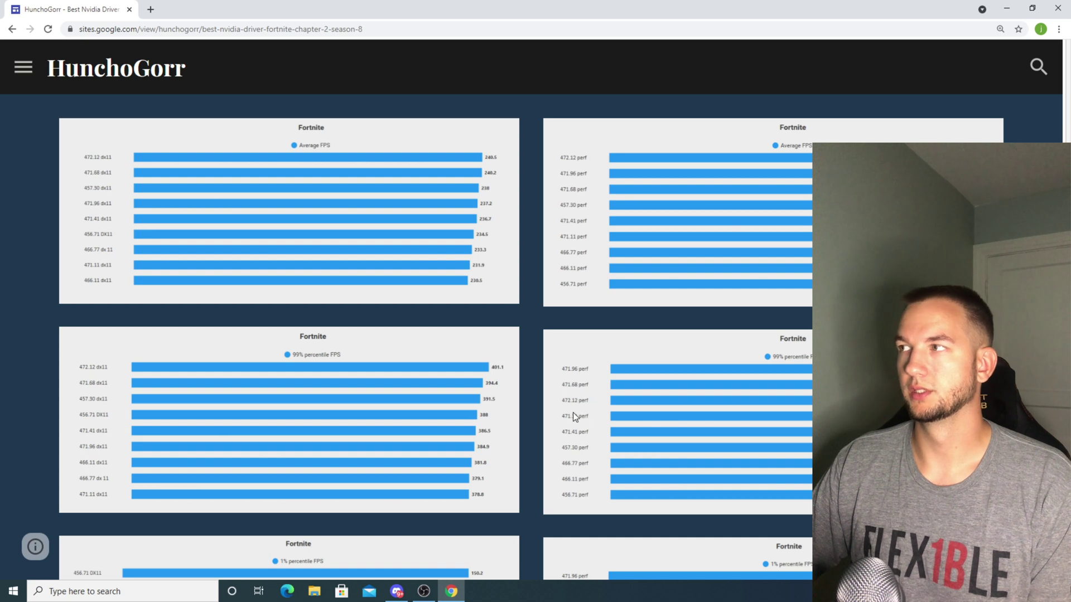
scroll(600, 404, down, 3)
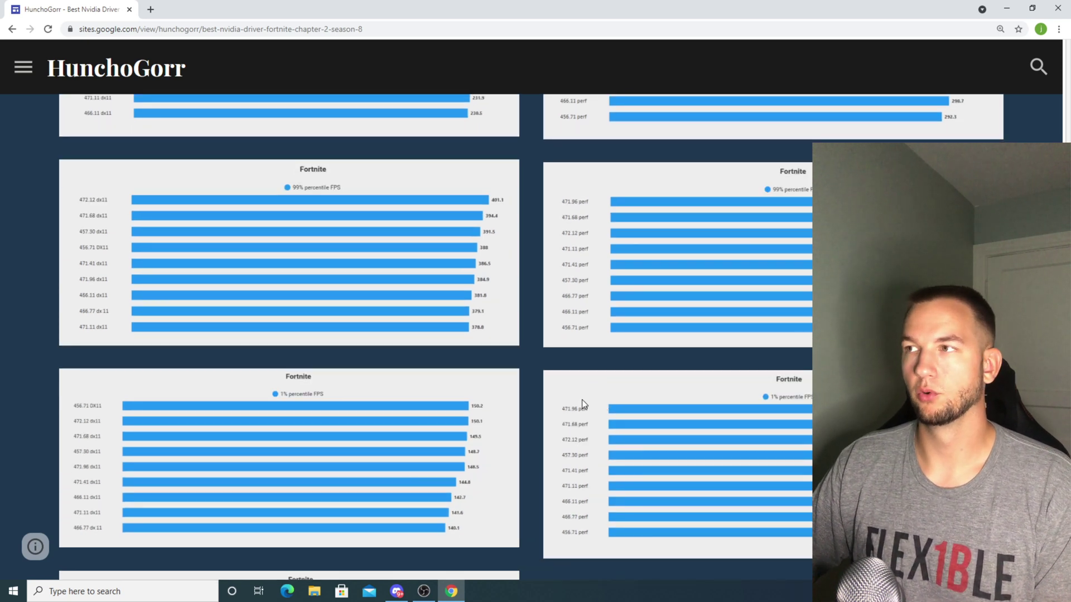
scroll(580, 397, down, 5)
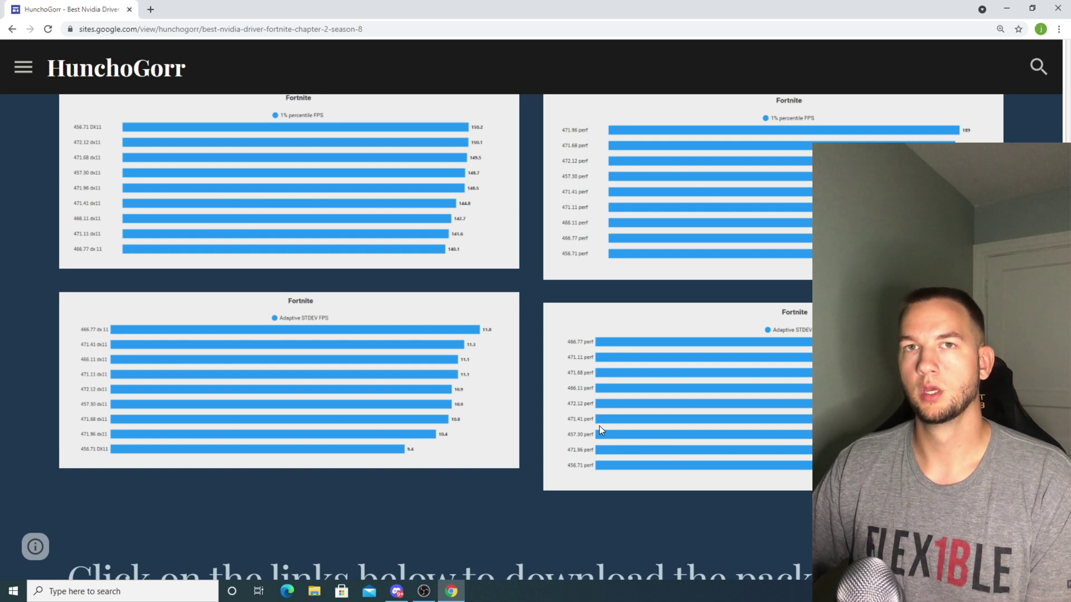
scroll(408, 209, down, 6)
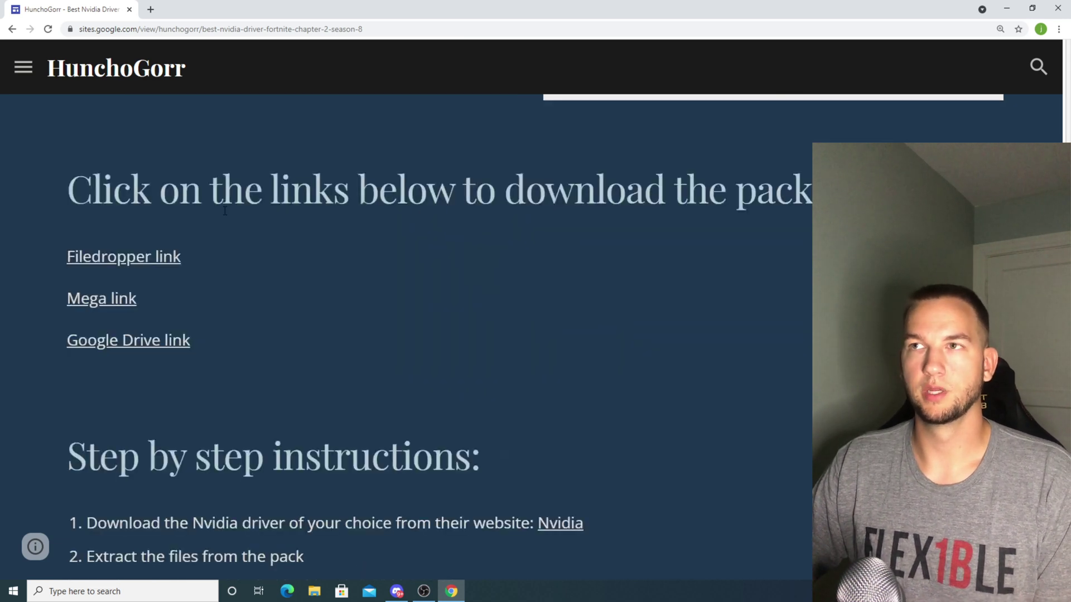
Open the Filedropper, MEGA and Google Drive downloads of 9.27.21.zip and review each tab
click(124, 259)
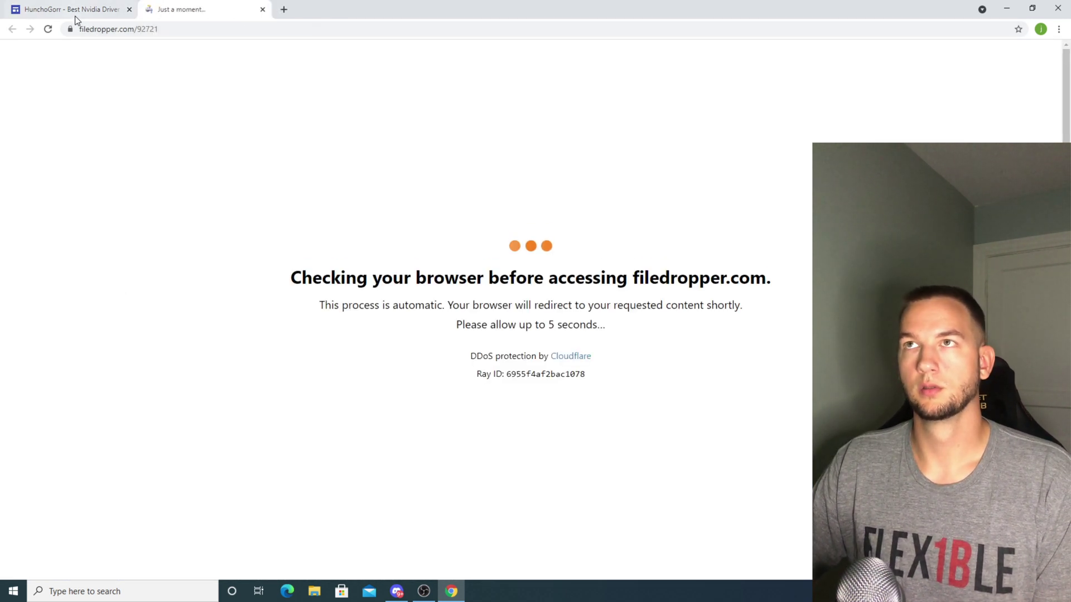
click(75, 14)
click(101, 299)
click(98, 14)
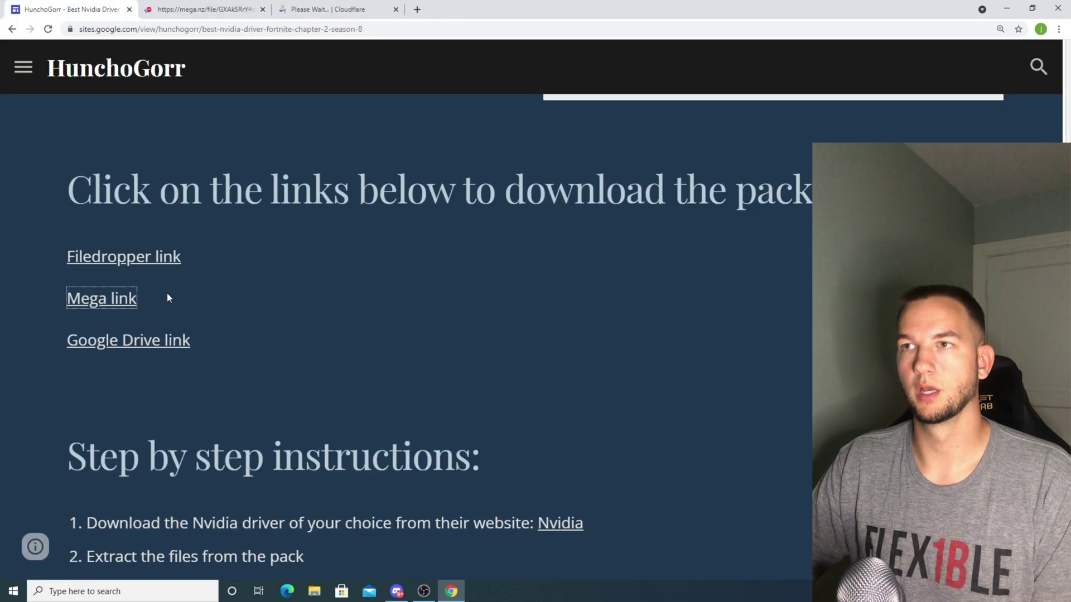
click(122, 341)
click(441, 11)
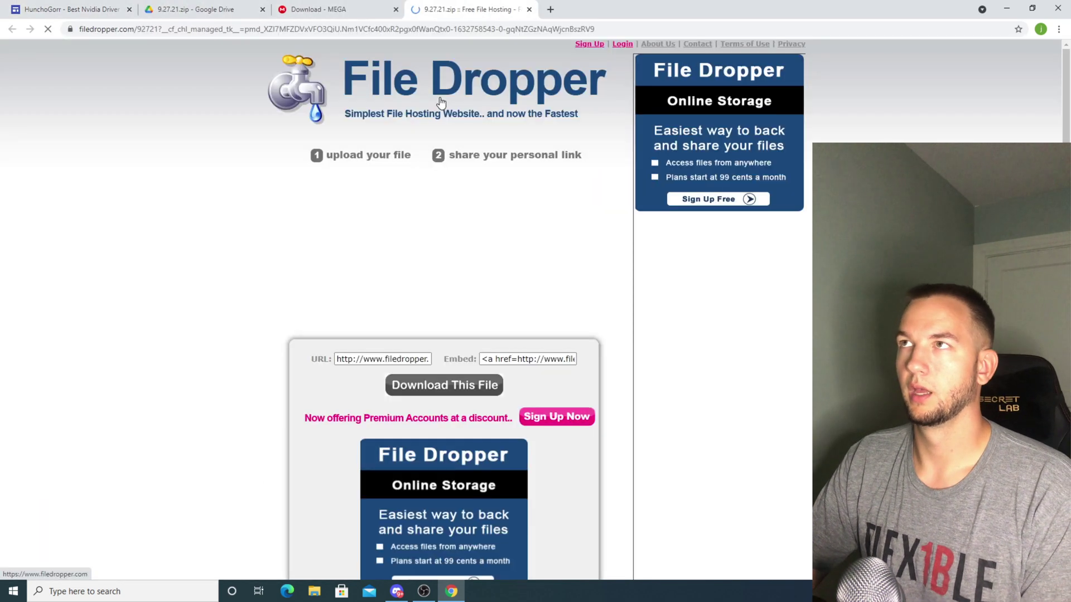
click(329, 10)
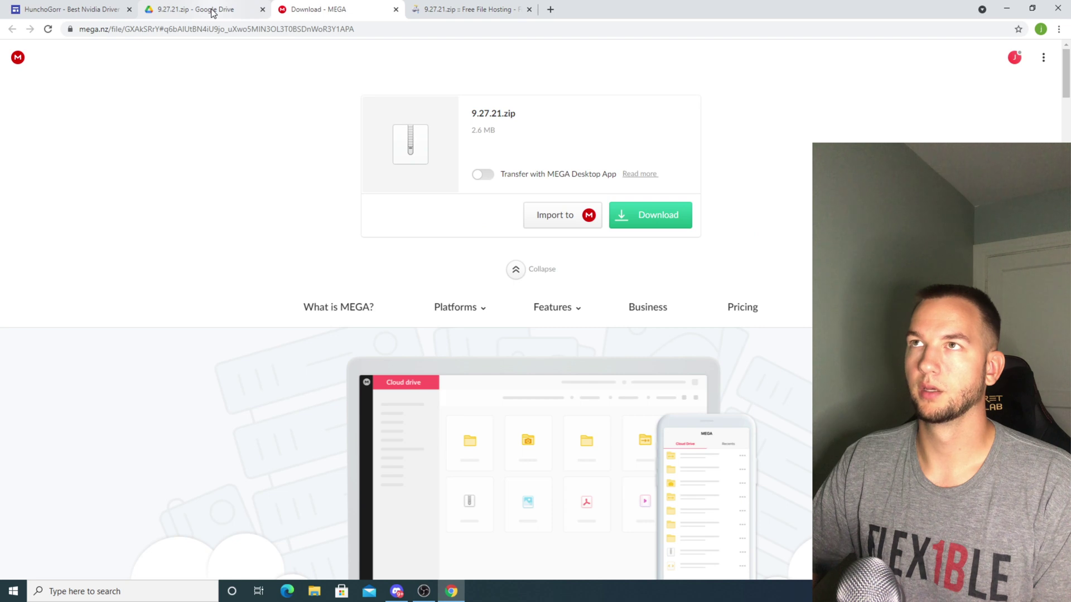
click(234, 12)
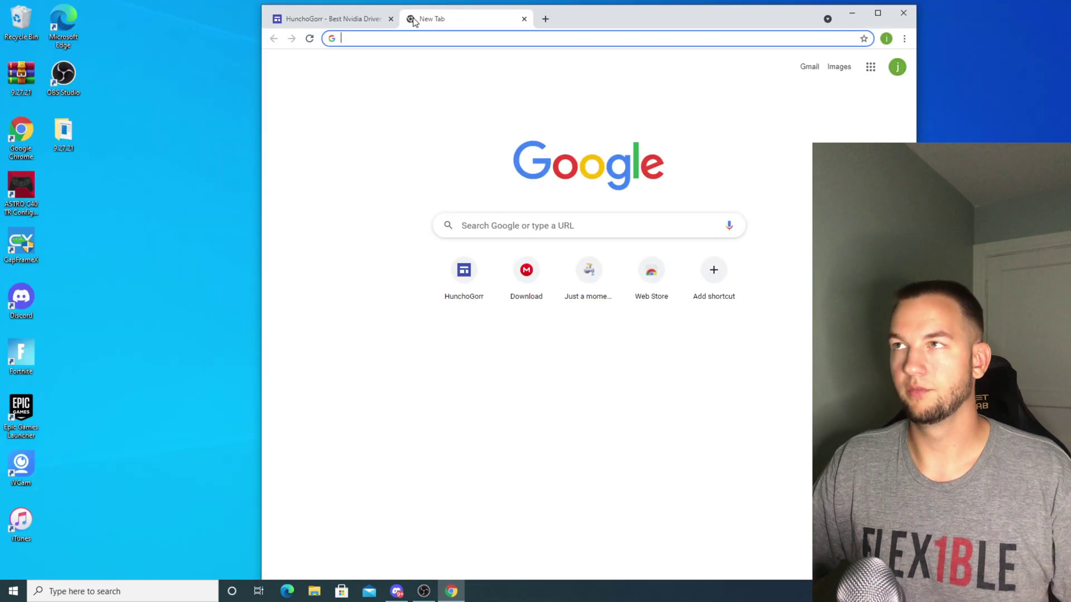
Search NVIDIA drivers for the RTX 2080 Ti, view the 471.96 Game Ready Driver details, then close it
text(voicemod)
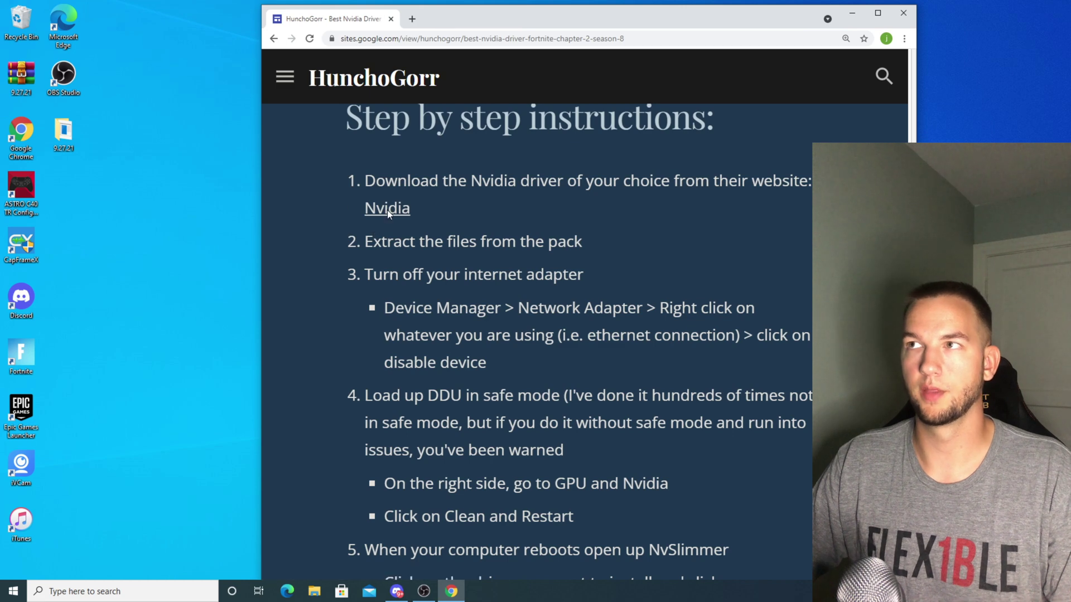
click(389, 212)
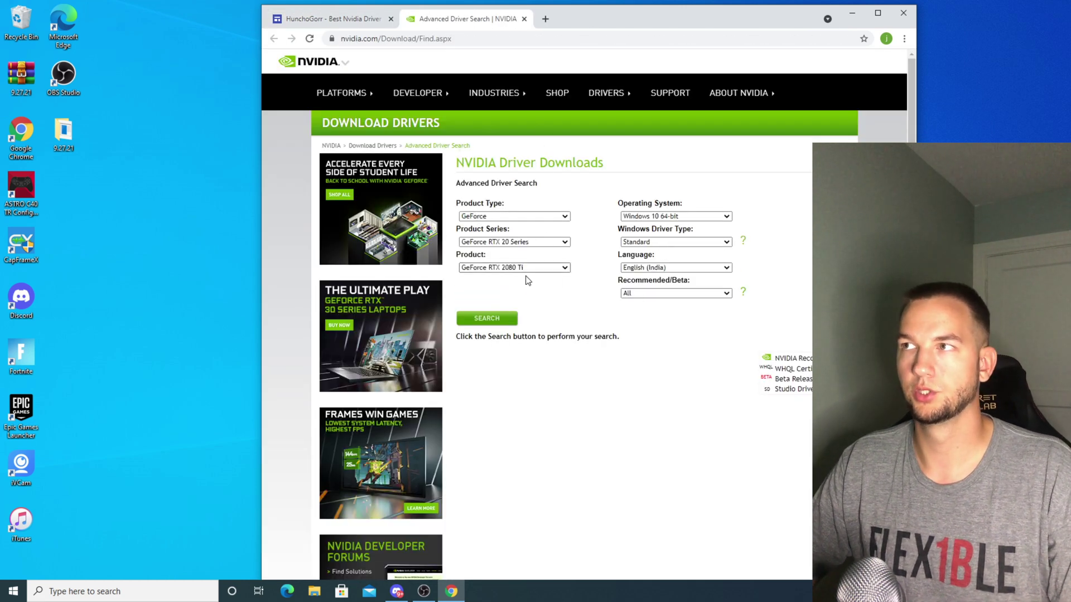
click(508, 324)
scroll(660, 299, down, 5)
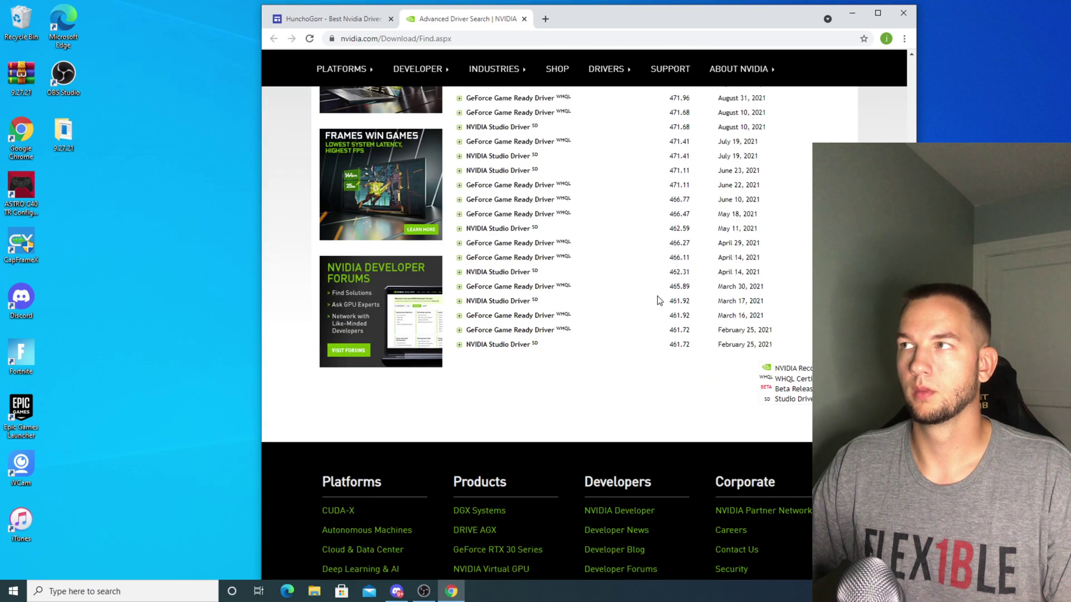
scroll(660, 299, up, 4)
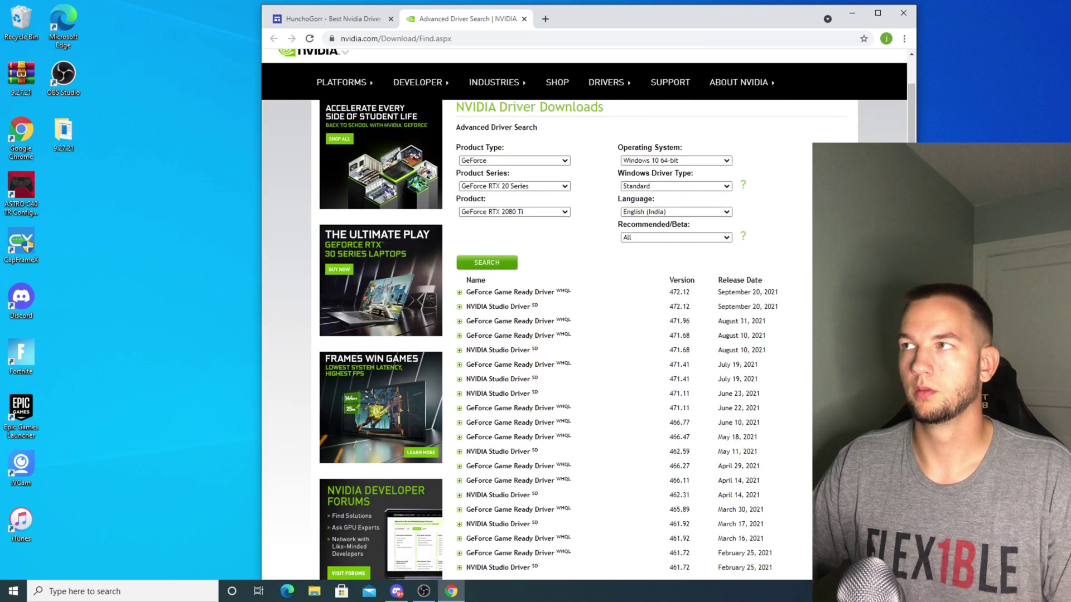
click(498, 323)
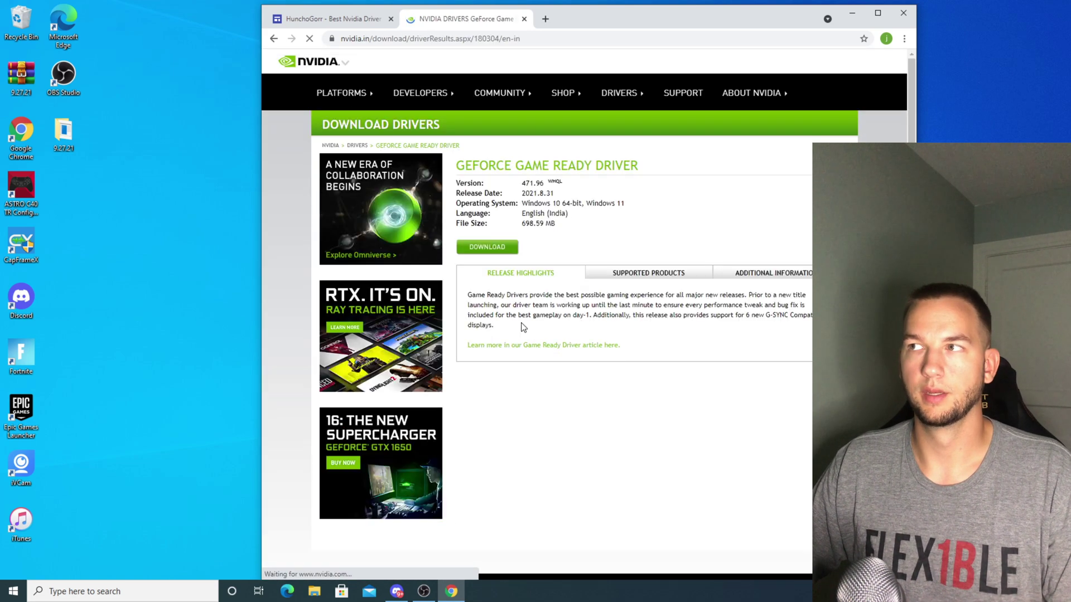
click(524, 18)
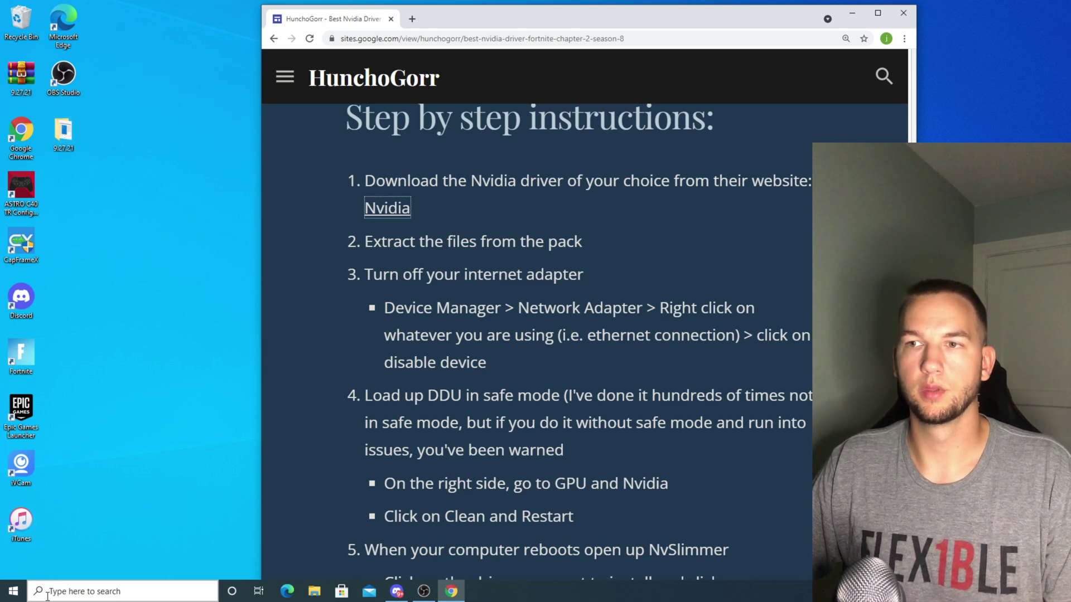
Disable the Intel(R) Ethernet Connection (7) I219-V under Network adapters in Device Manager and confirm
right_click(13, 591)
click(102, 359)
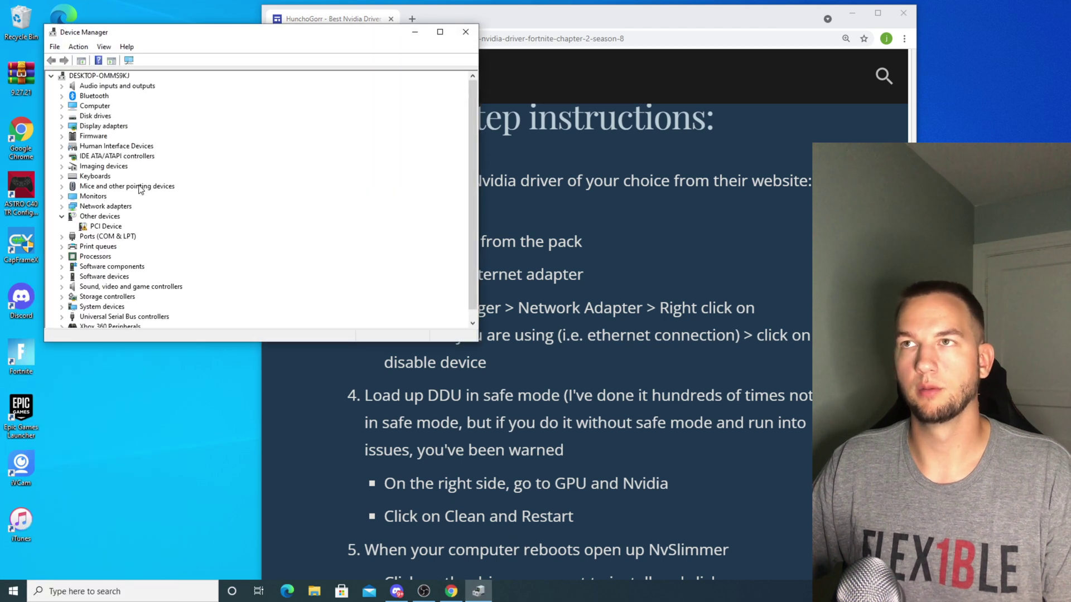
click(62, 206)
right_click(112, 226)
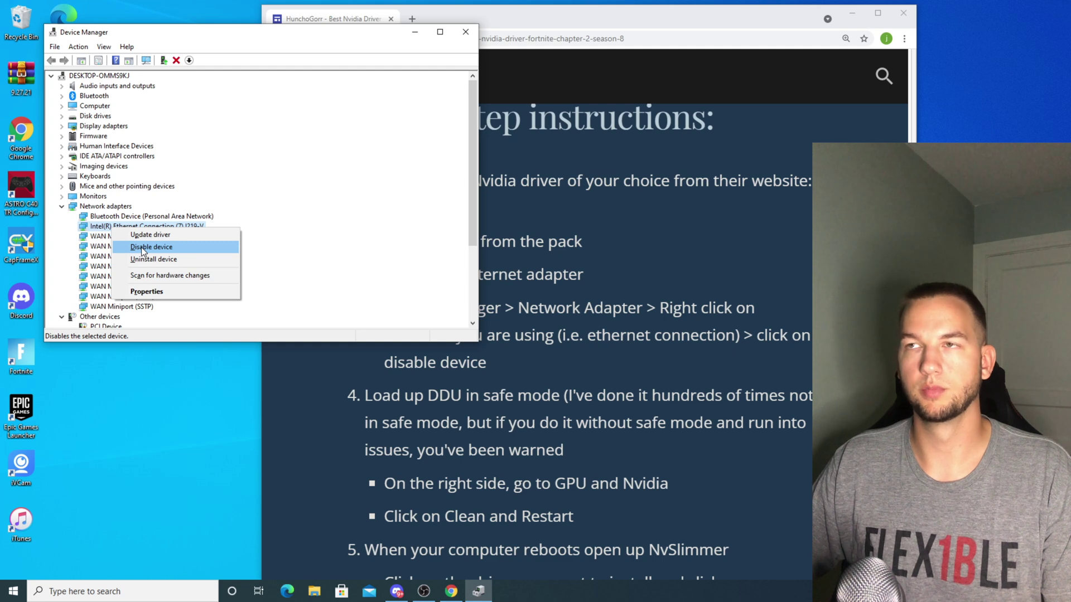
click(138, 246)
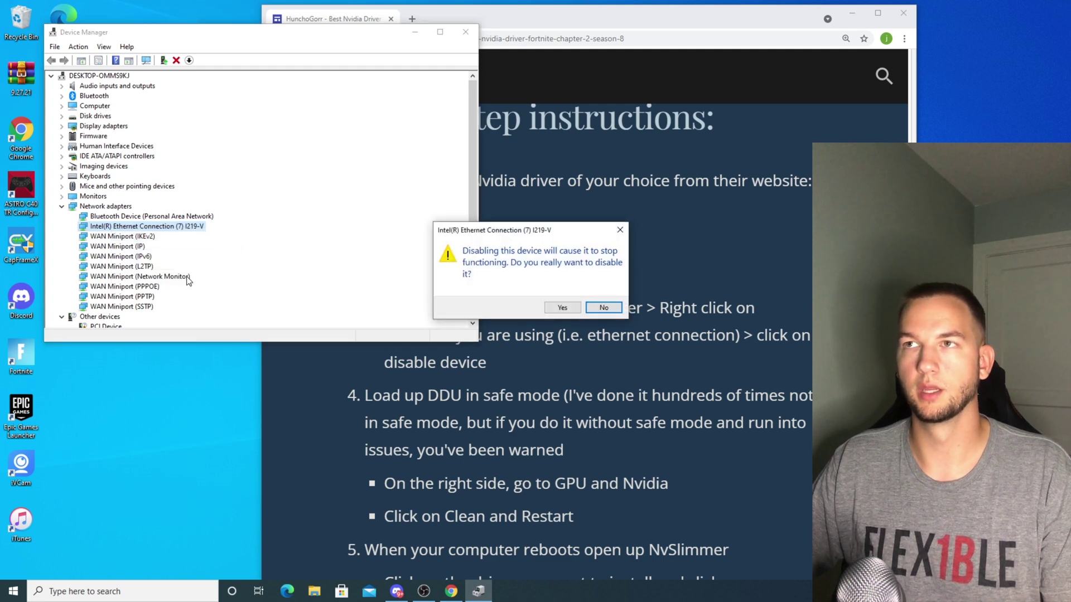
click(563, 308)
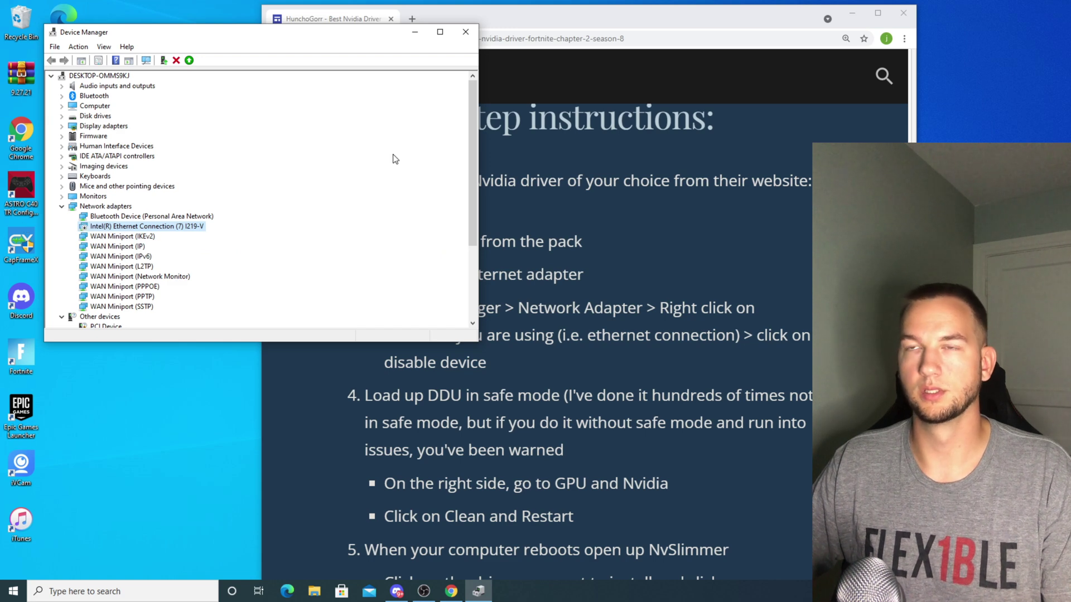
Minimize Device Manager to bring back the guide's step 4 on running DDU in safe mode
click(416, 31)
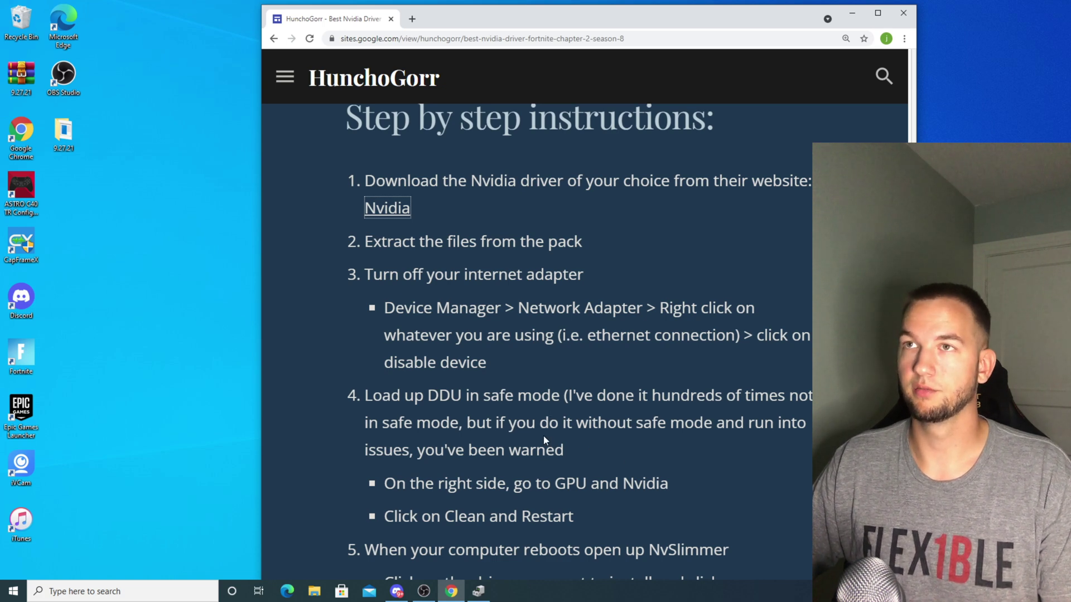
Run DDU v18.0.4.3 from the 9.27.21 folder and clean the NVIDIA GPU driver with restart
double_click(63, 131)
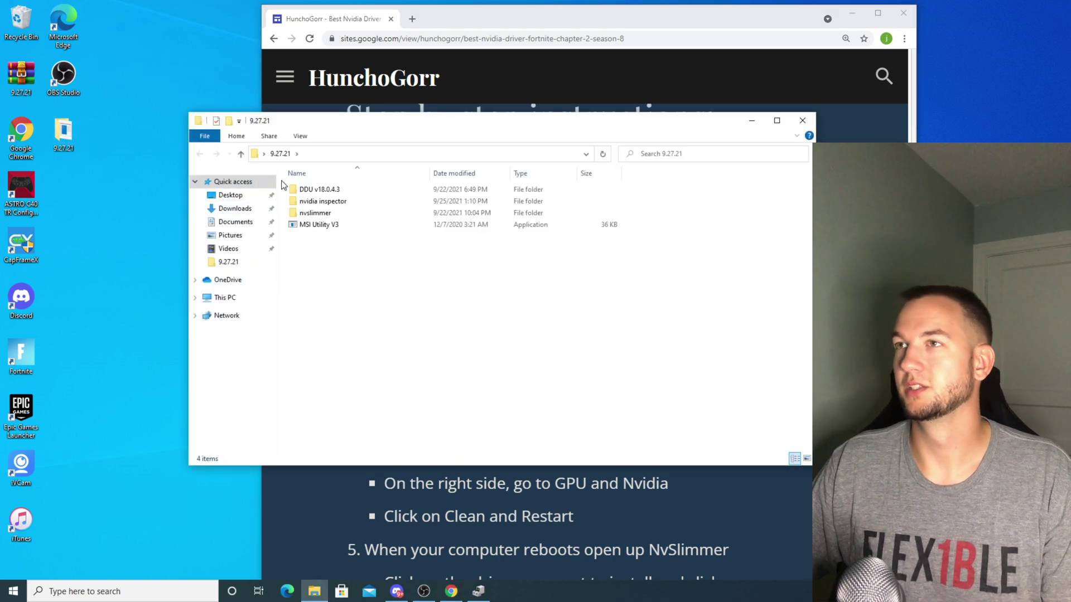
click(387, 192)
double_click(388, 192)
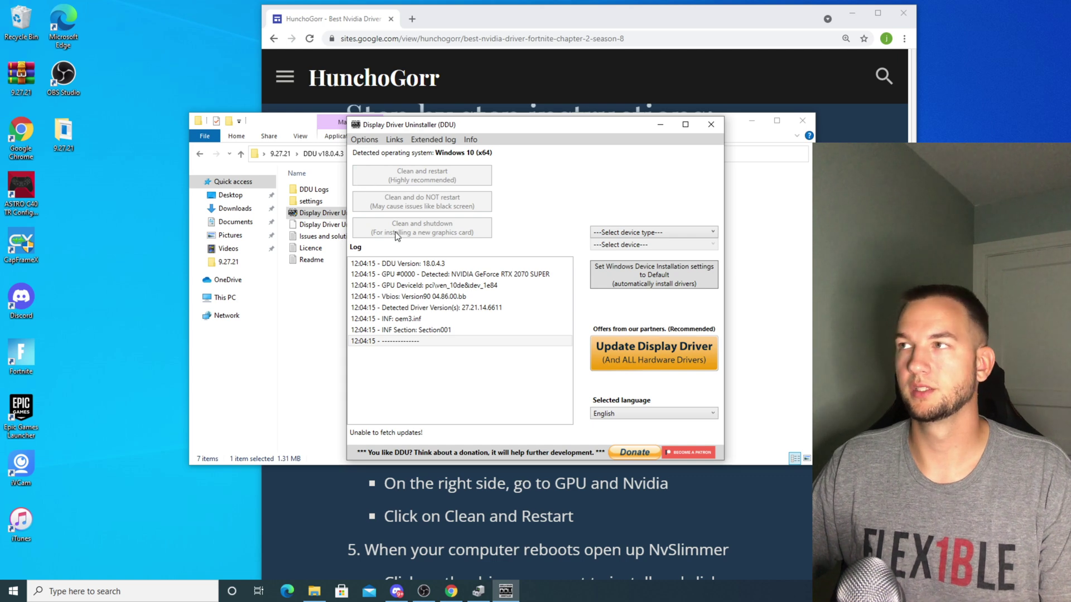
click(697, 231)
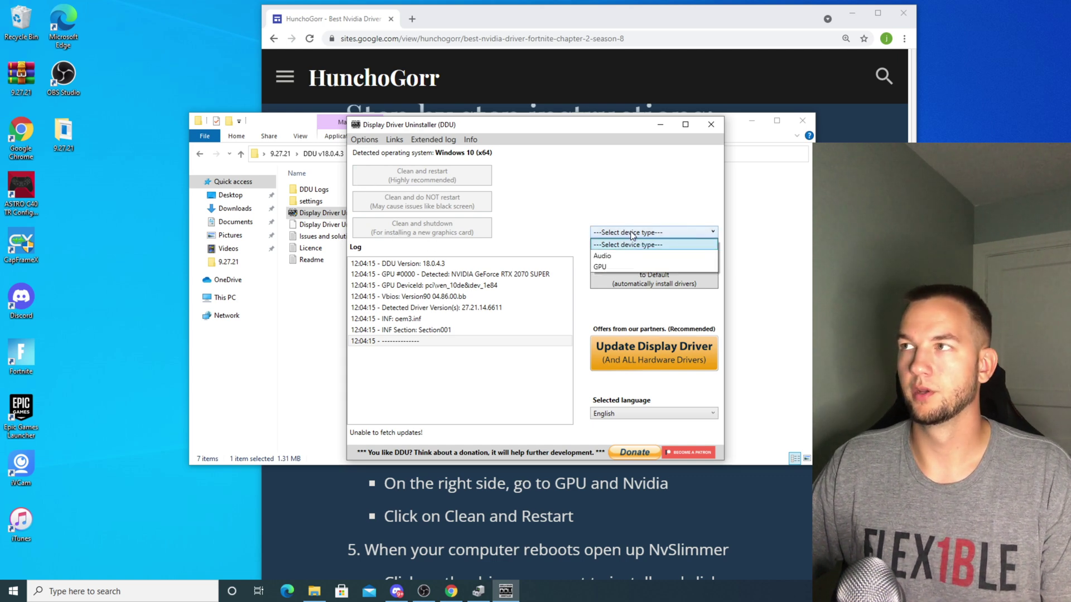
click(608, 266)
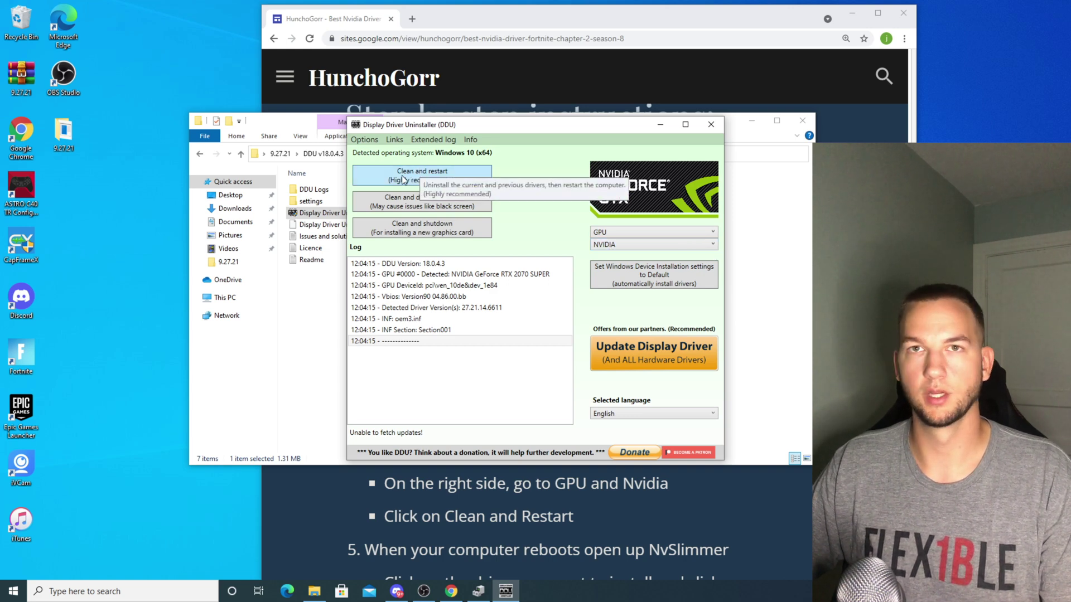
click(711, 125)
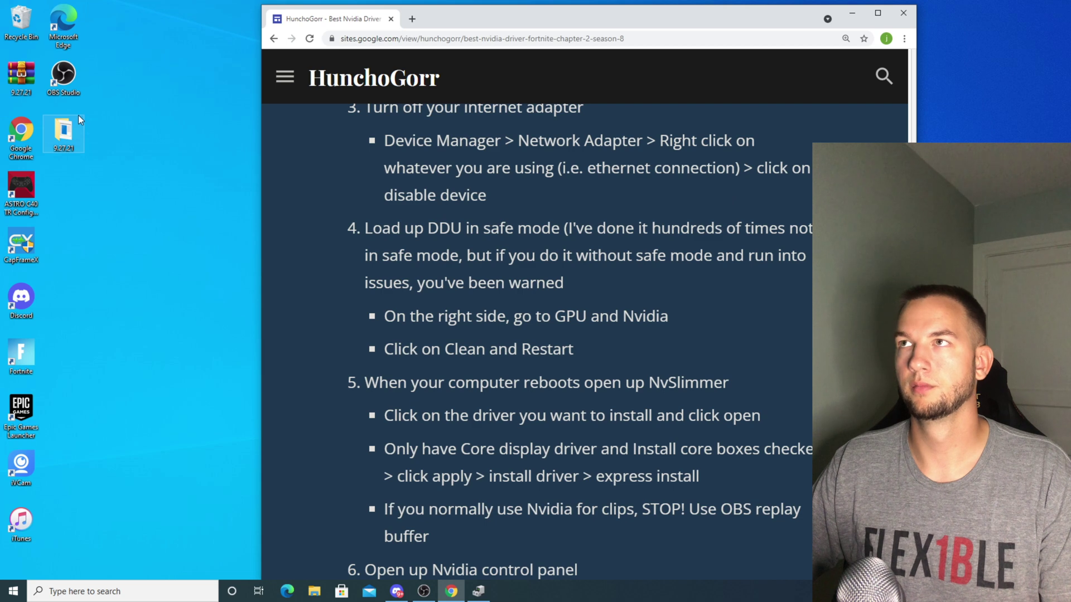
Launch NVSlimmer from 9.27.21 and load the 471.96 driver package from Desktop's New folder
double_click(63, 134)
double_click(314, 215)
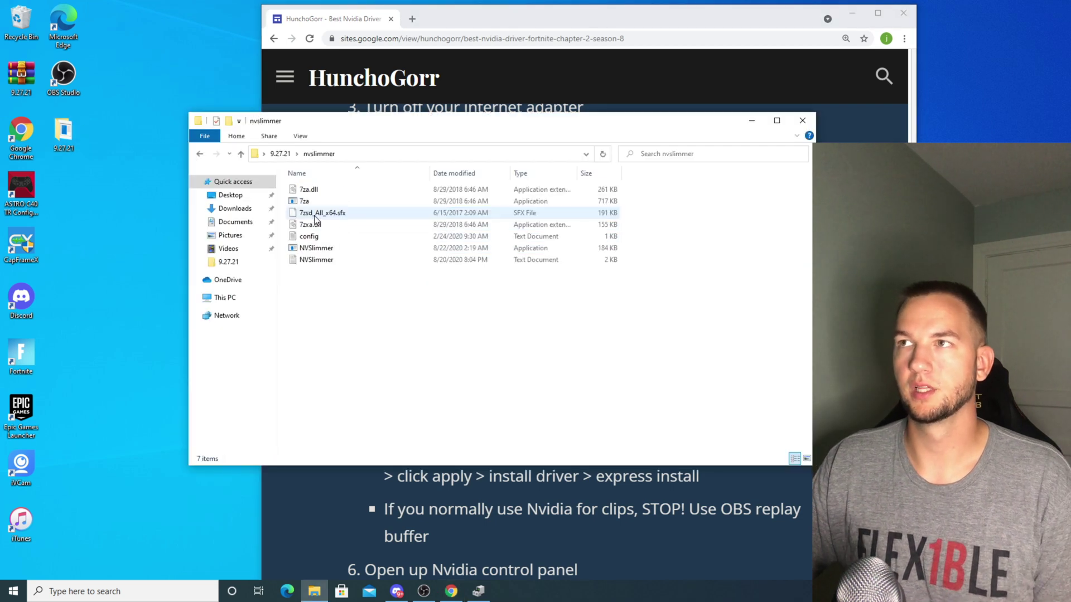
double_click(328, 251)
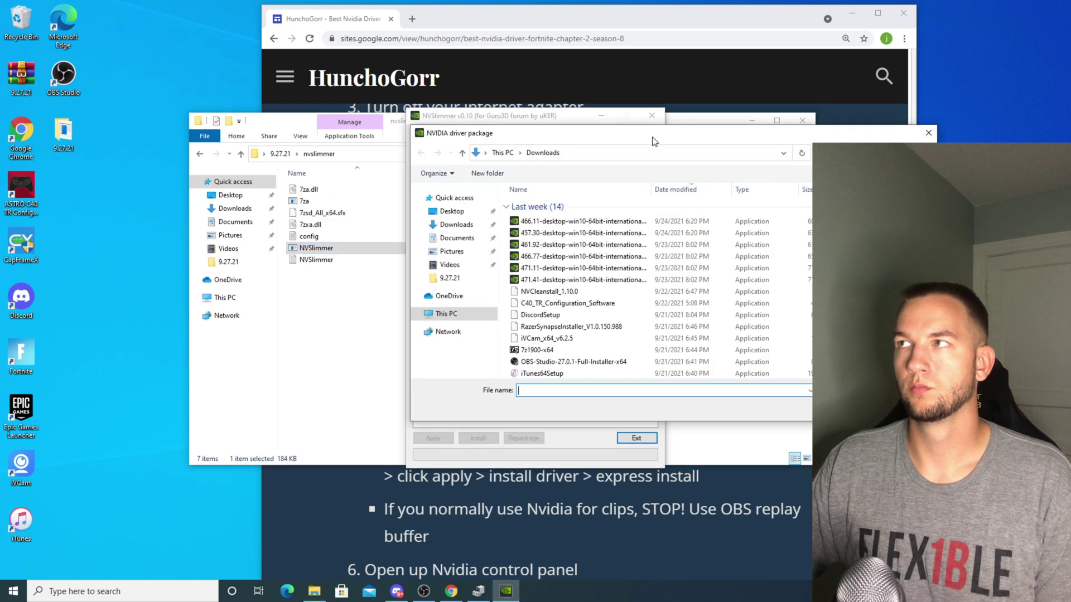
drag(654, 141, 418, 146)
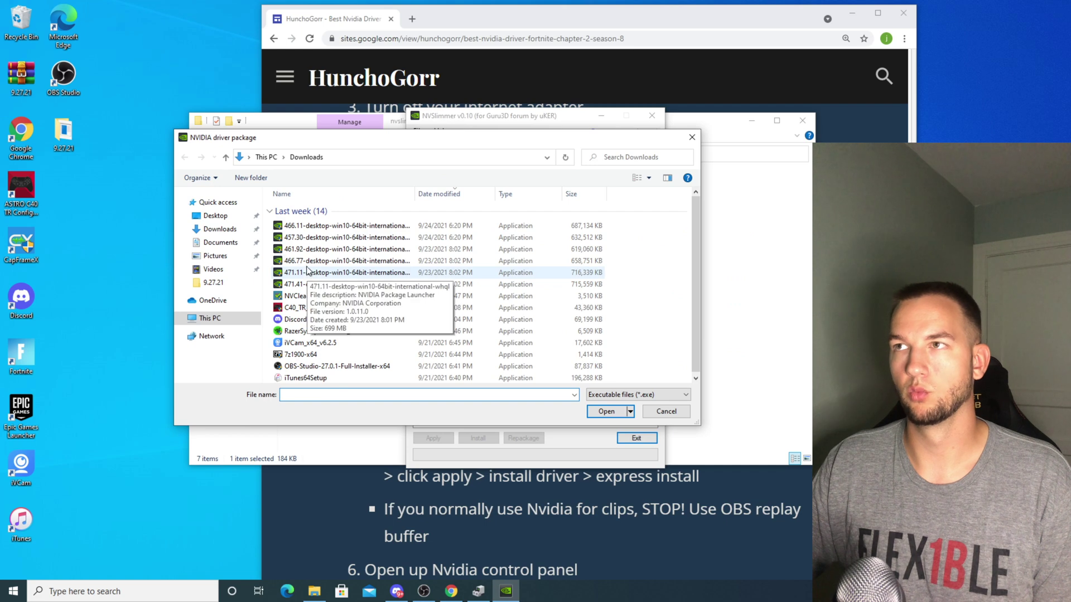
click(346, 222)
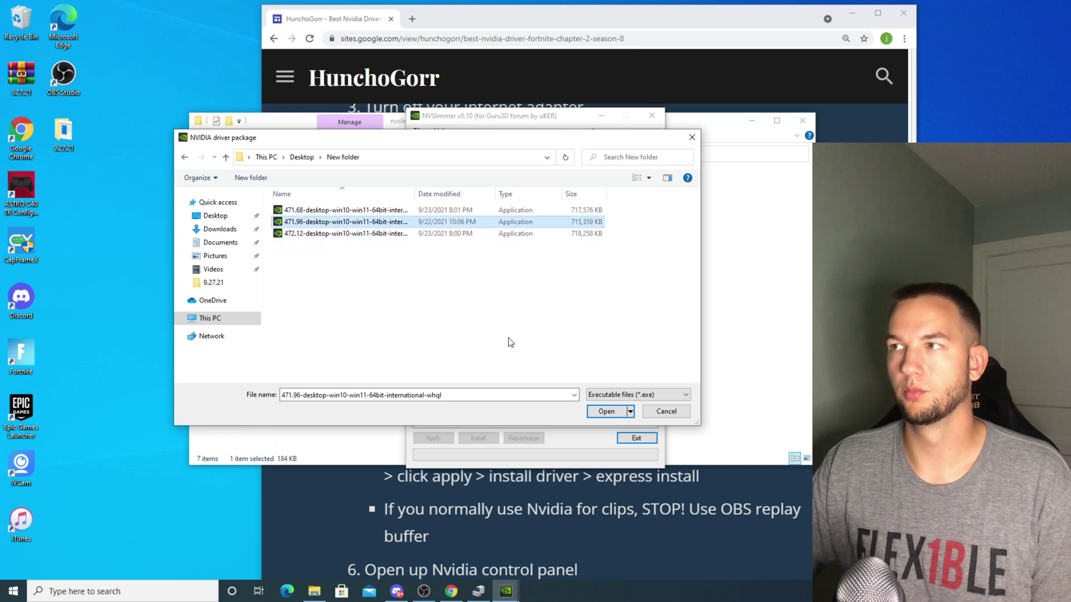
click(604, 409)
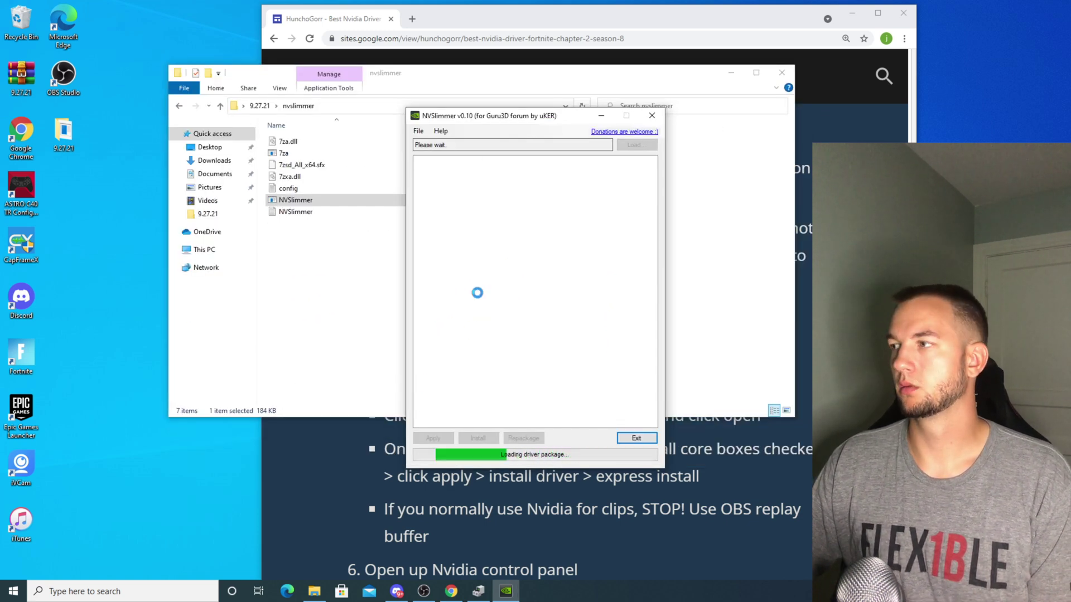
Keep only Core display driver and Install Core for 471.96, then apply and confirm
click(611, 334)
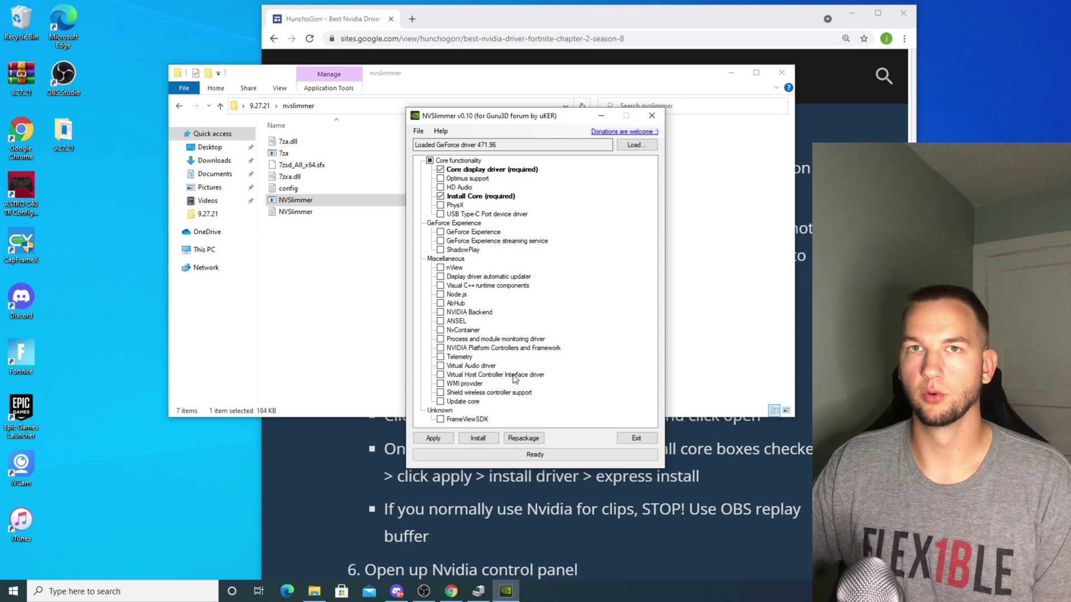
click(444, 443)
click(584, 342)
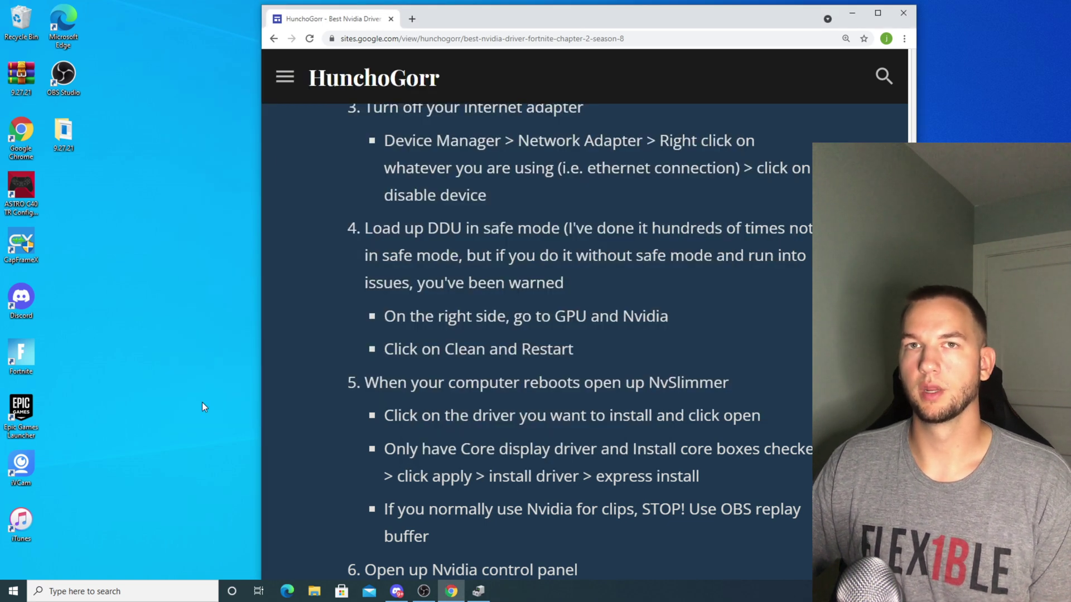
Re-enable the Intel Ethernet adapter in Device Manager, then launch NVIDIA Control Panel from the desktop
right_click(13, 593)
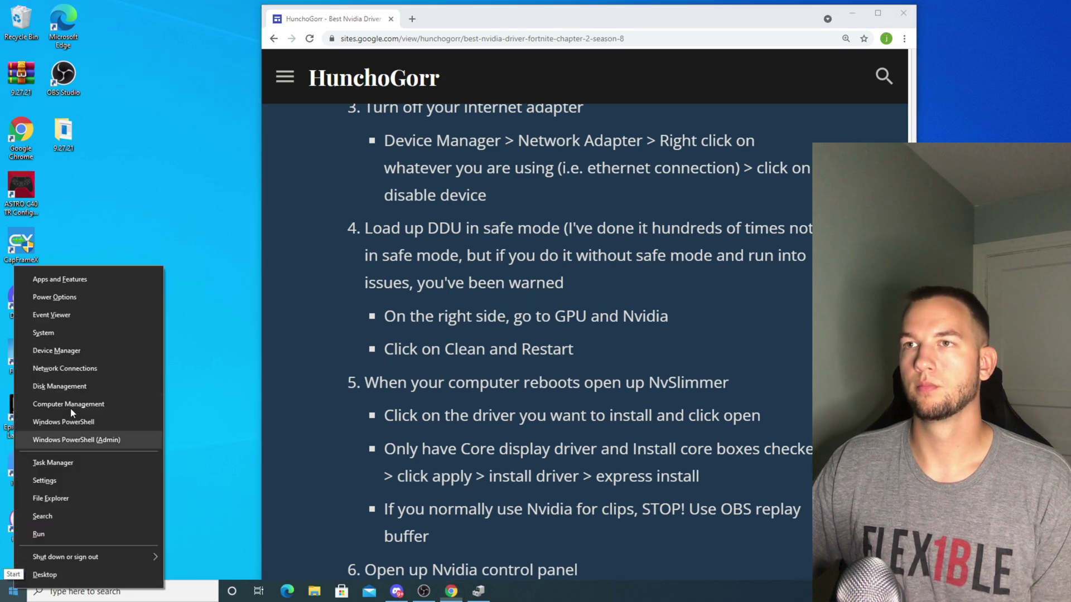
click(61, 350)
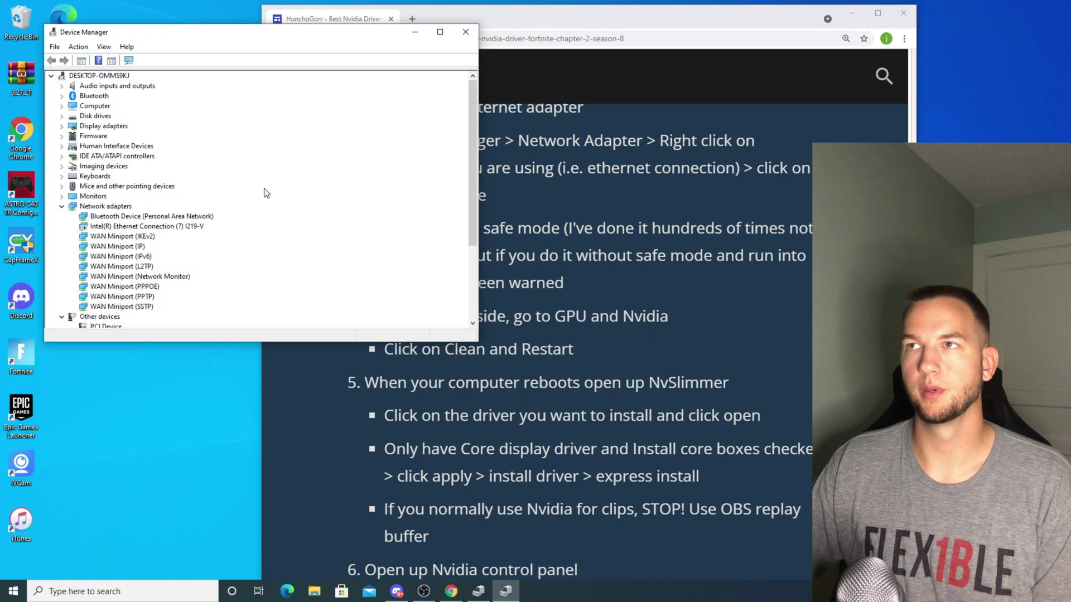
right_click(128, 226)
click(155, 243)
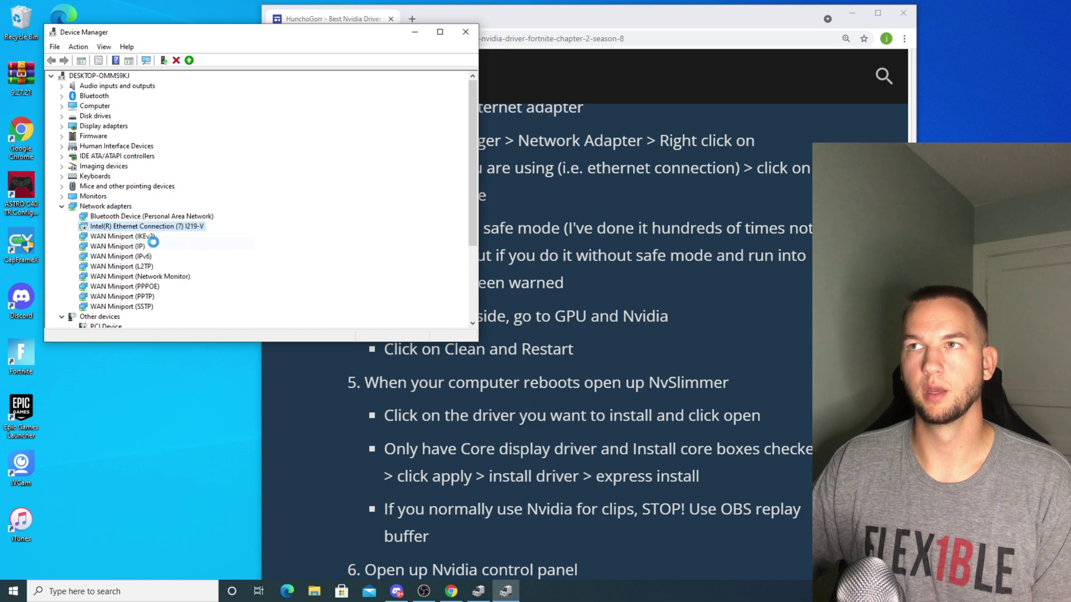
right_click(139, 285)
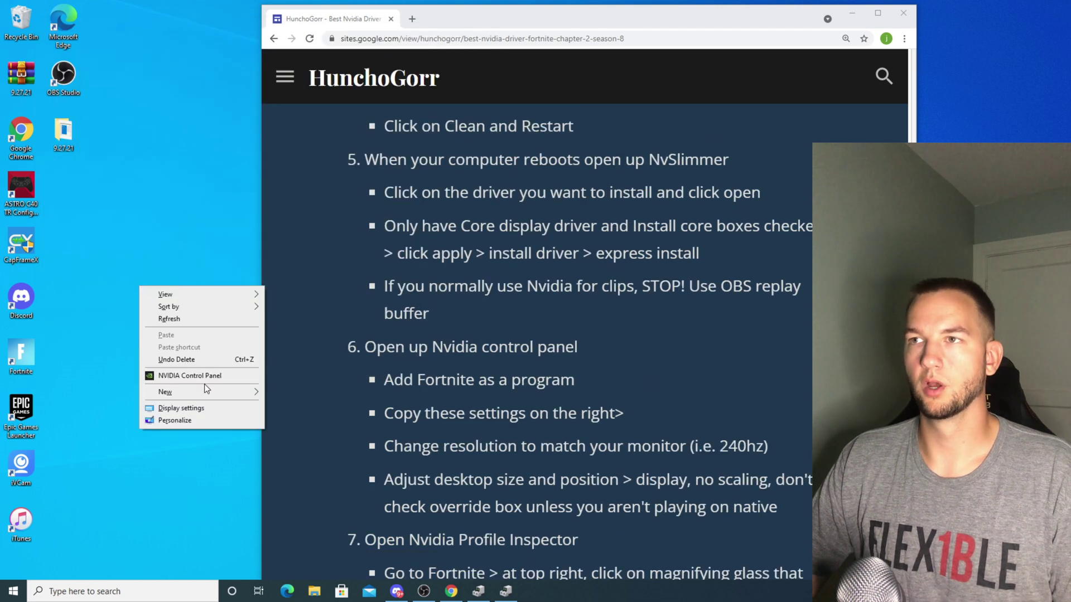
click(192, 373)
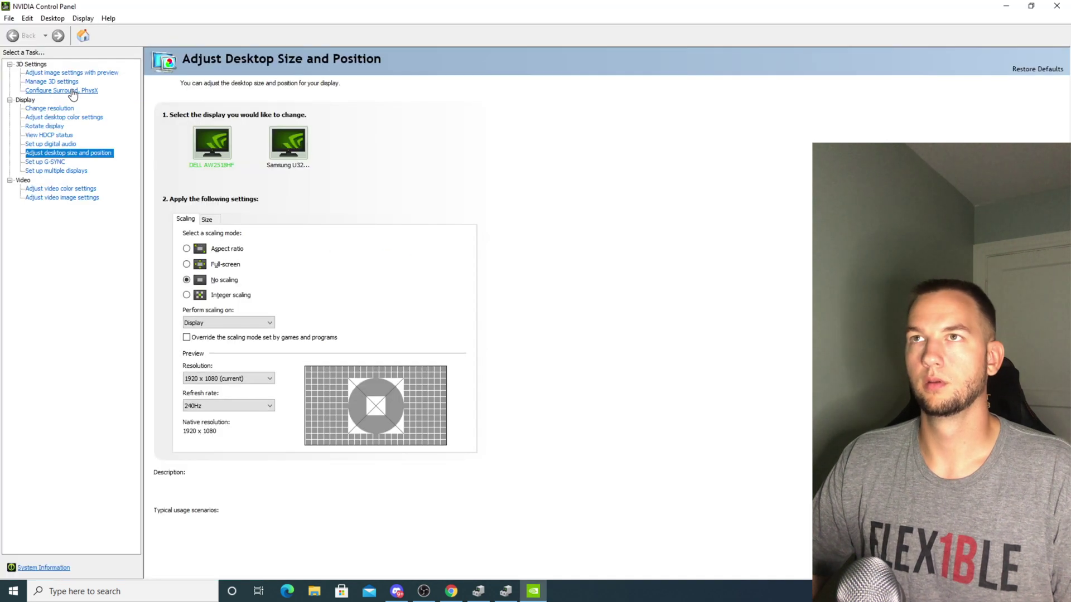
Review Fortnite's Program Settings under Manage 3D settings against the guide's recommended values
click(62, 82)
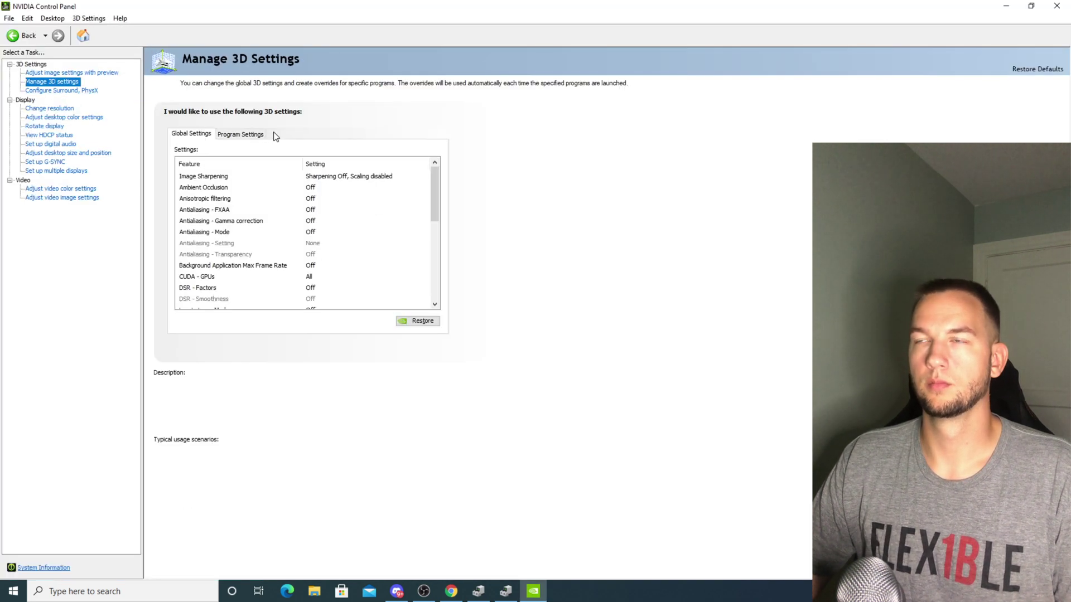
click(231, 135)
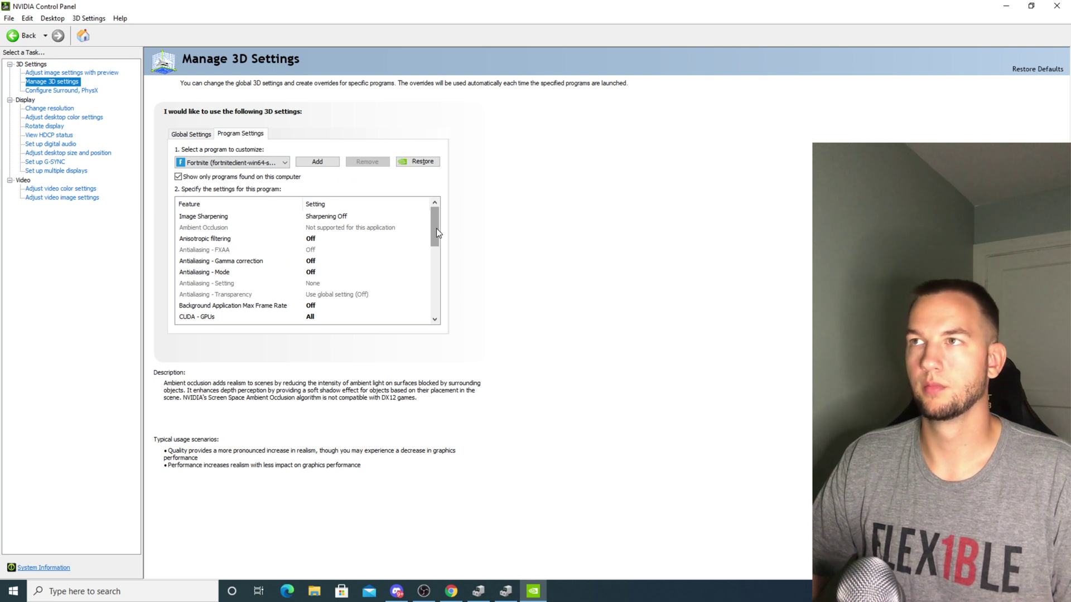
drag(437, 233, 440, 306)
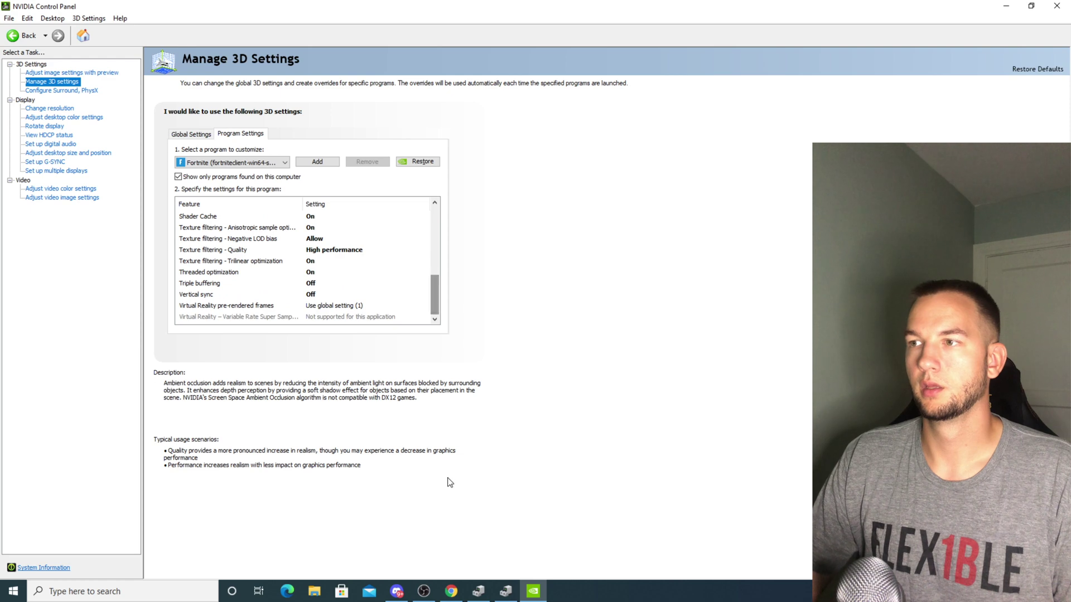
click(450, 591)
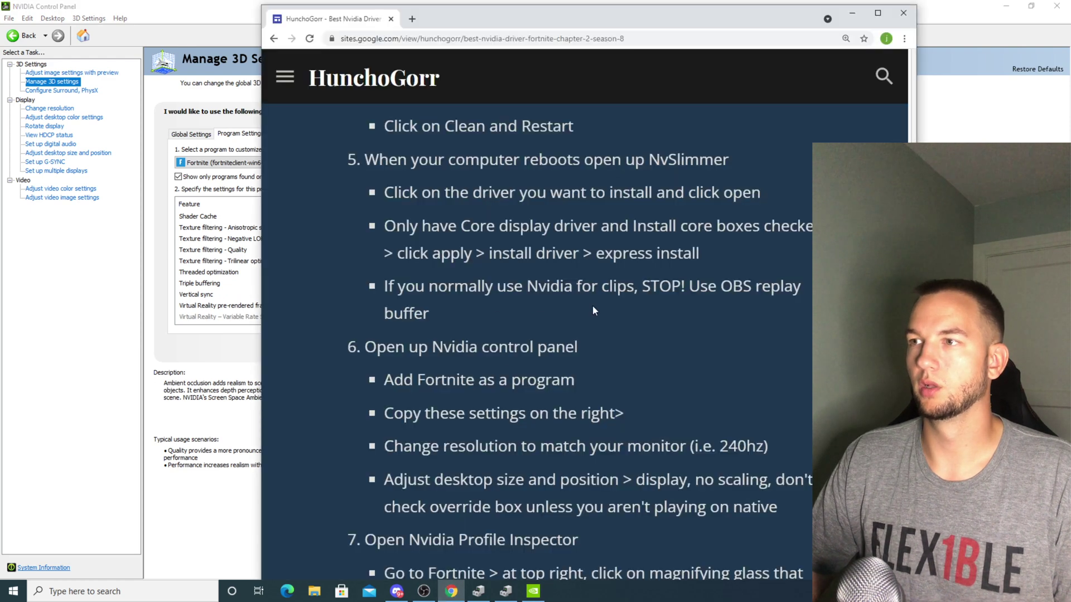
scroll(593, 305, down, 1)
scroll(596, 306, down, 7)
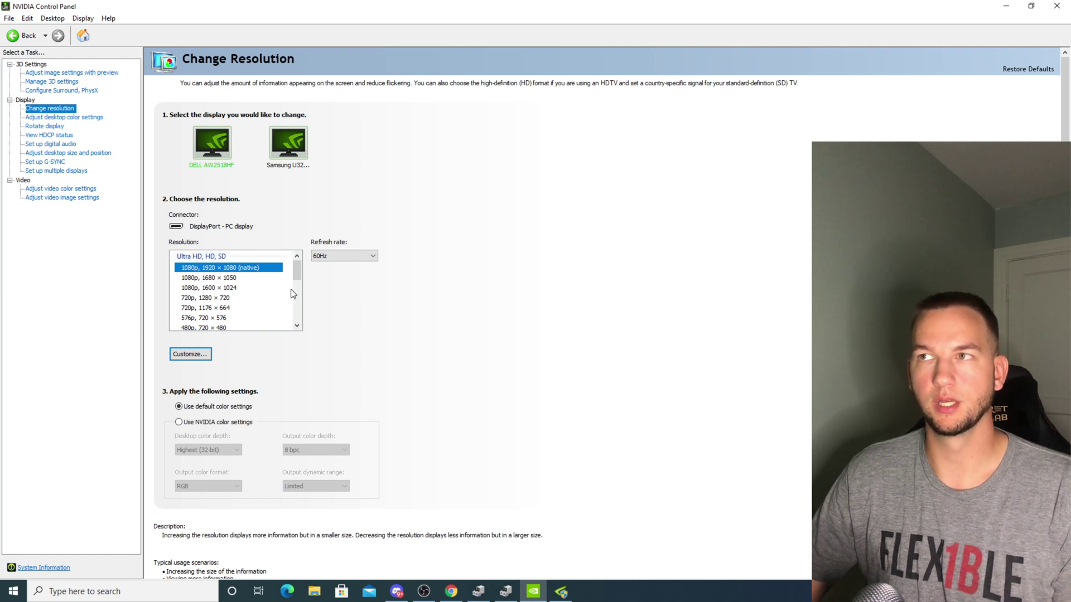
Set the display to 1920 × 1080 at 240Hz, then accept the apply-changes prompt on the desktop size and position page
drag(297, 275, 300, 289)
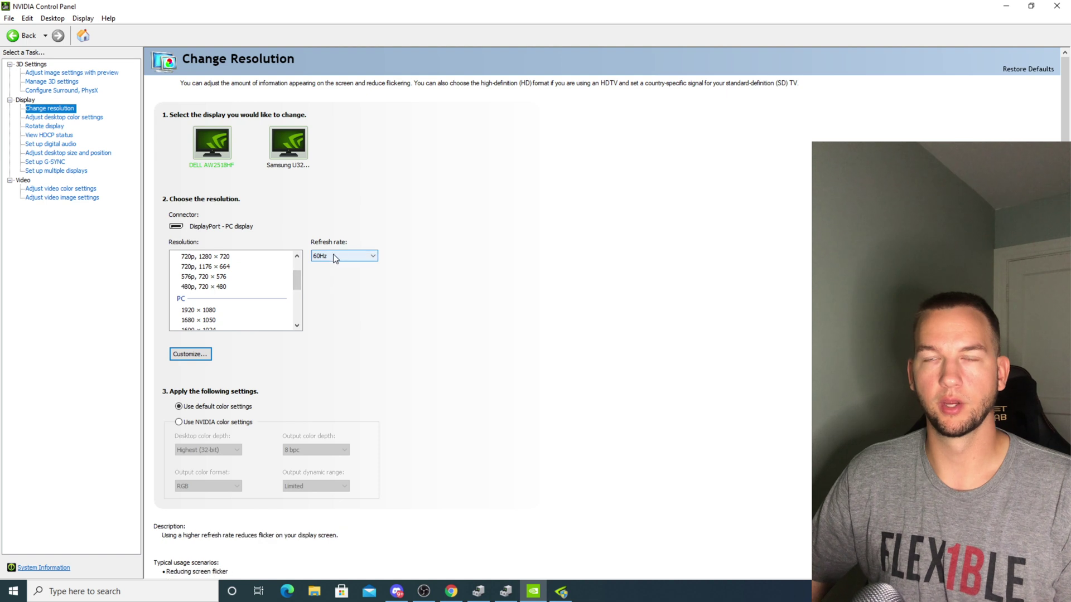
click(223, 311)
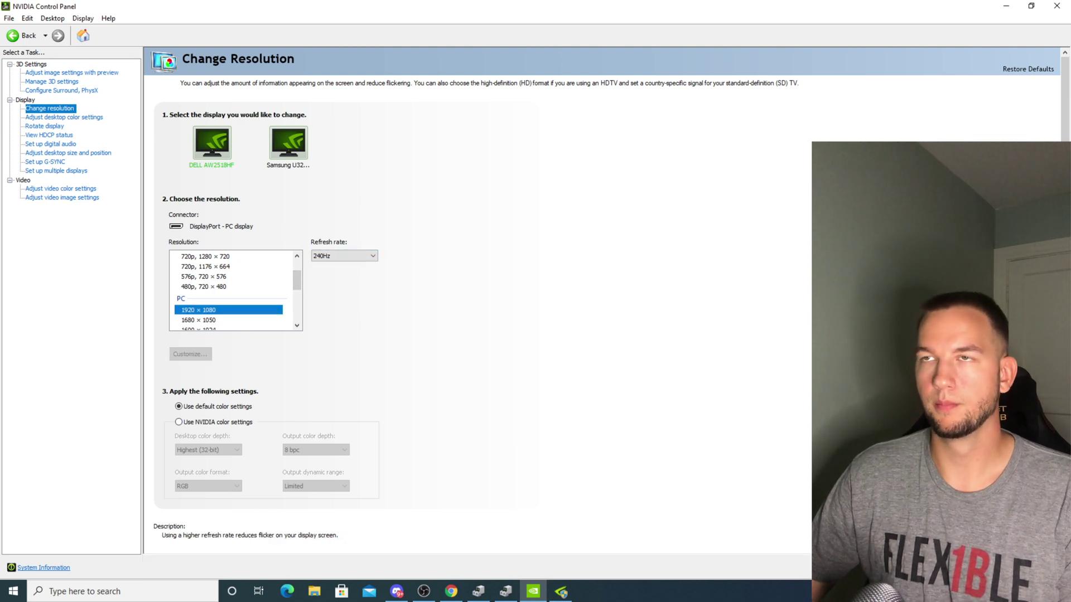
click(77, 154)
click(551, 325)
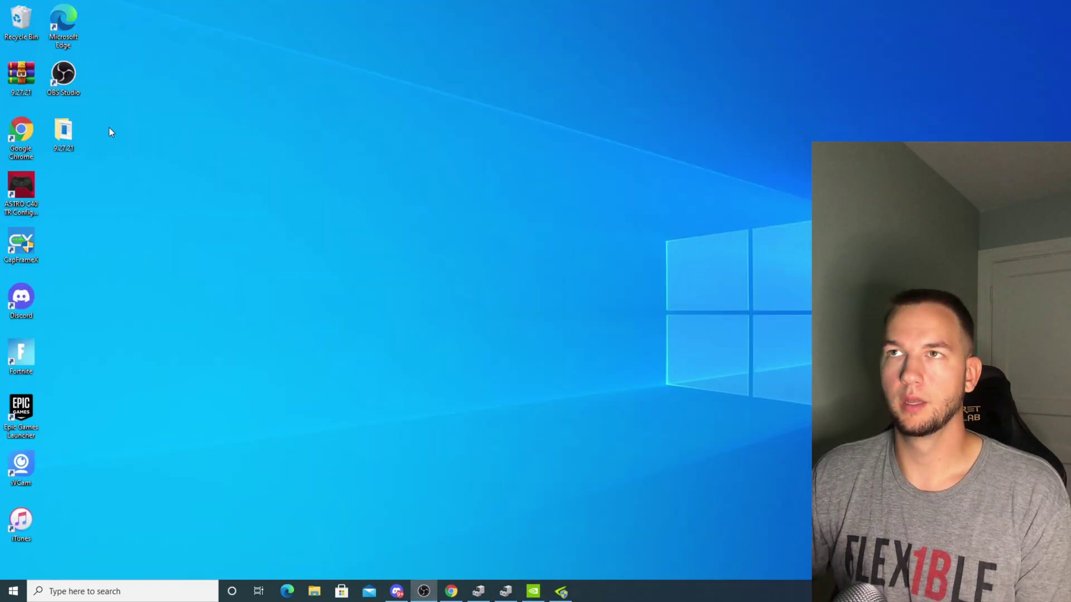
Open the nvidia inspector folder inside the 9.27.21 tools folder
double_click(64, 134)
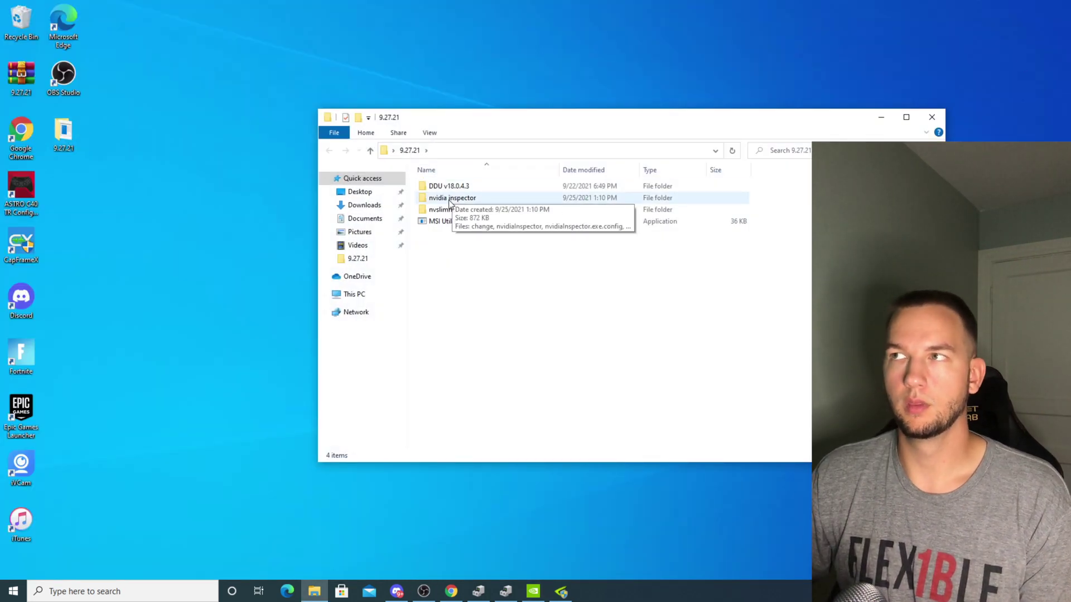
click(446, 199)
key(F2)
click(507, 199)
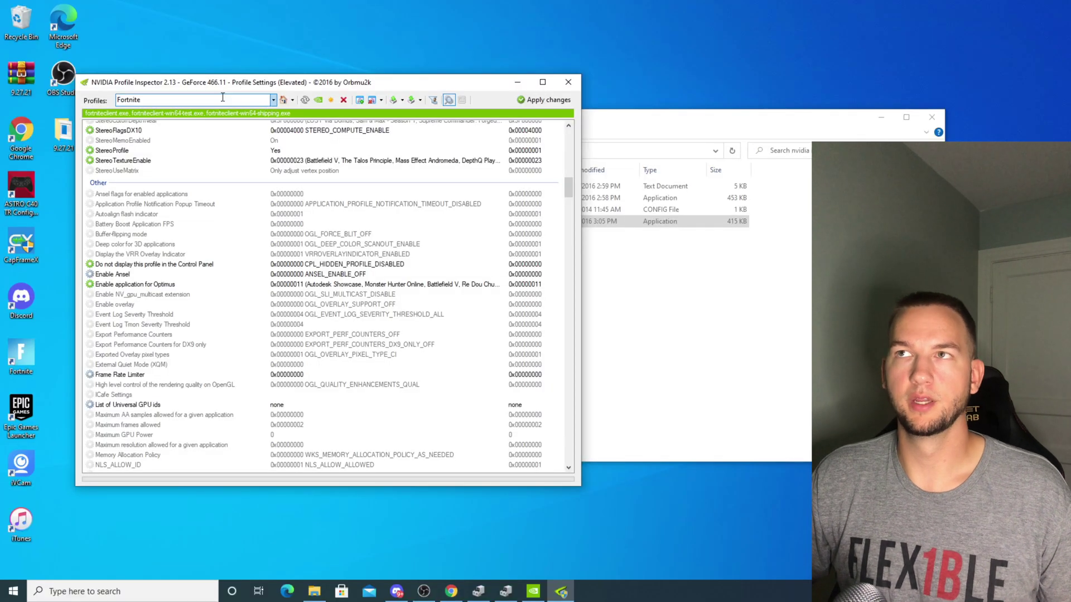
Show unknown settings in the Fortnite profile, review them, and apply the profile changes
click(449, 101)
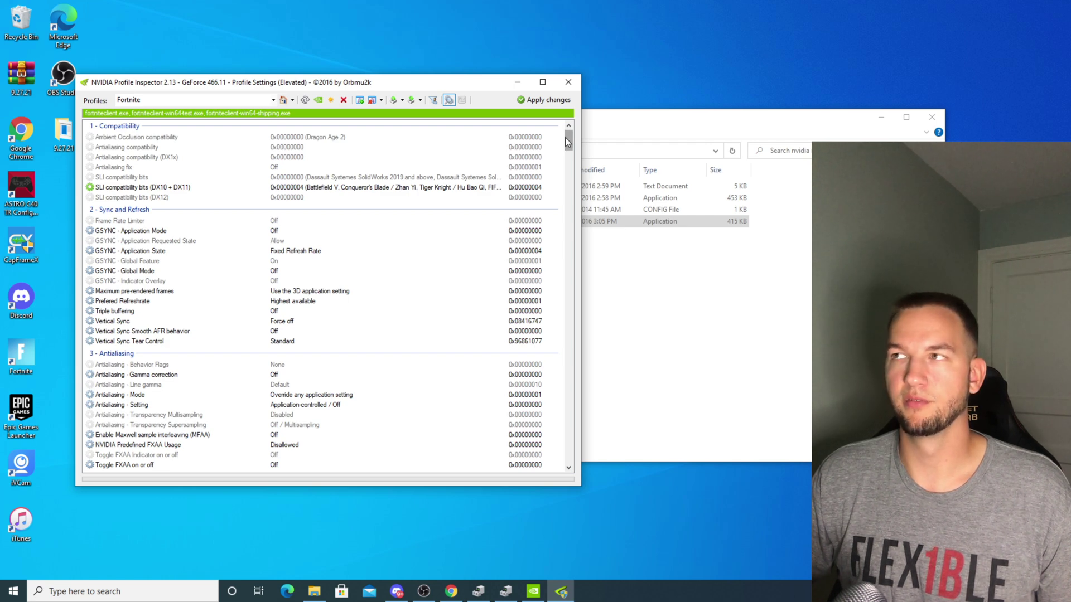
scroll(567, 143, down, 4)
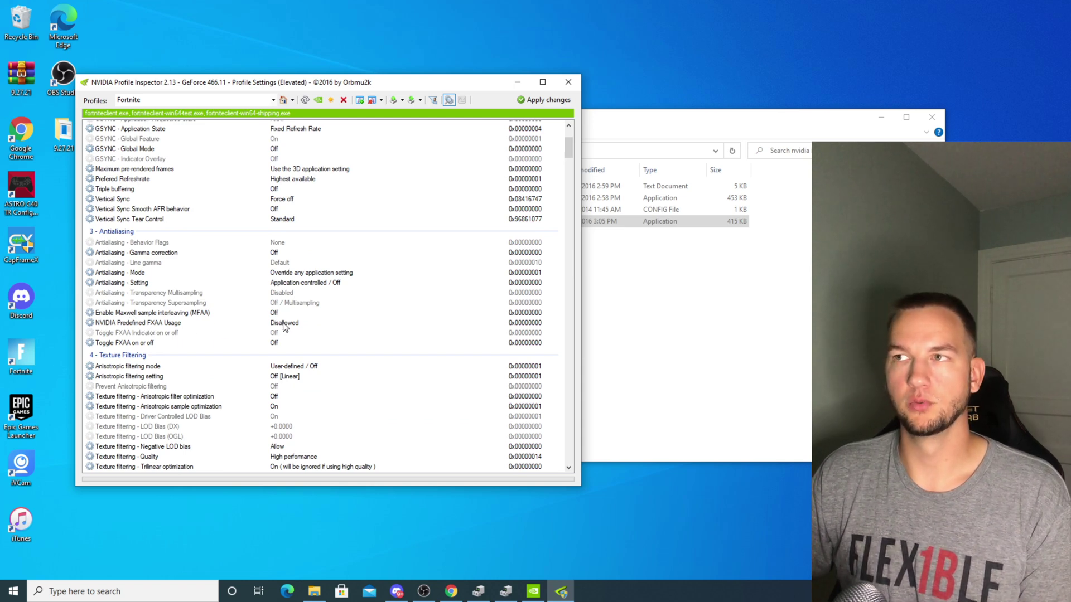
drag(567, 149, 568, 214)
scroll(181, 261, up, 10)
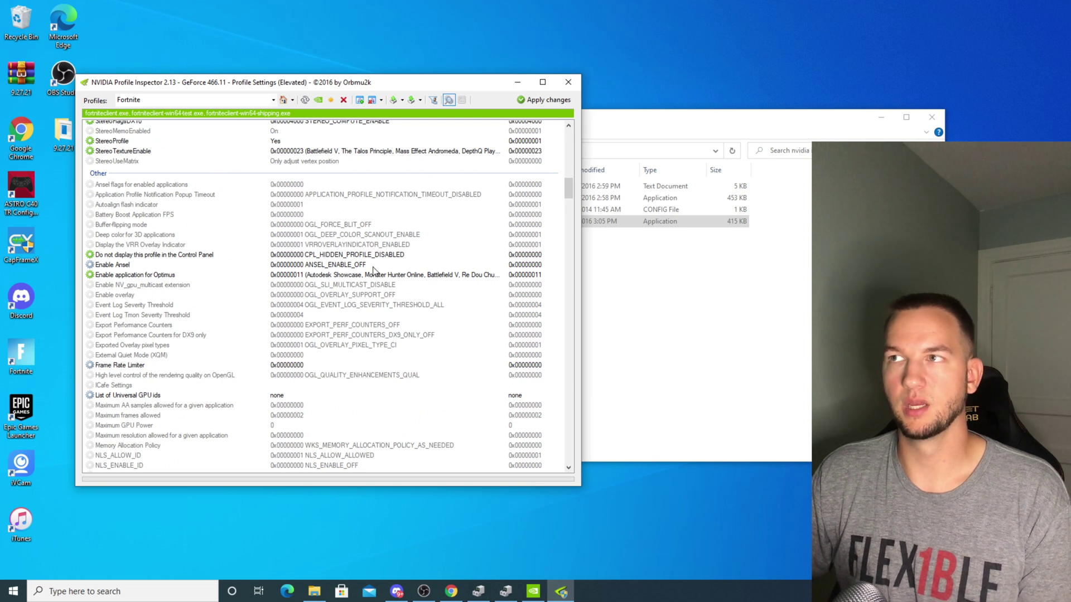
click(550, 99)
Run MSI Utility V3 as administrator from 9.27.21, tick MSI for the RTX 2070 SUPER, and close it
click(518, 83)
key(alt+Left)
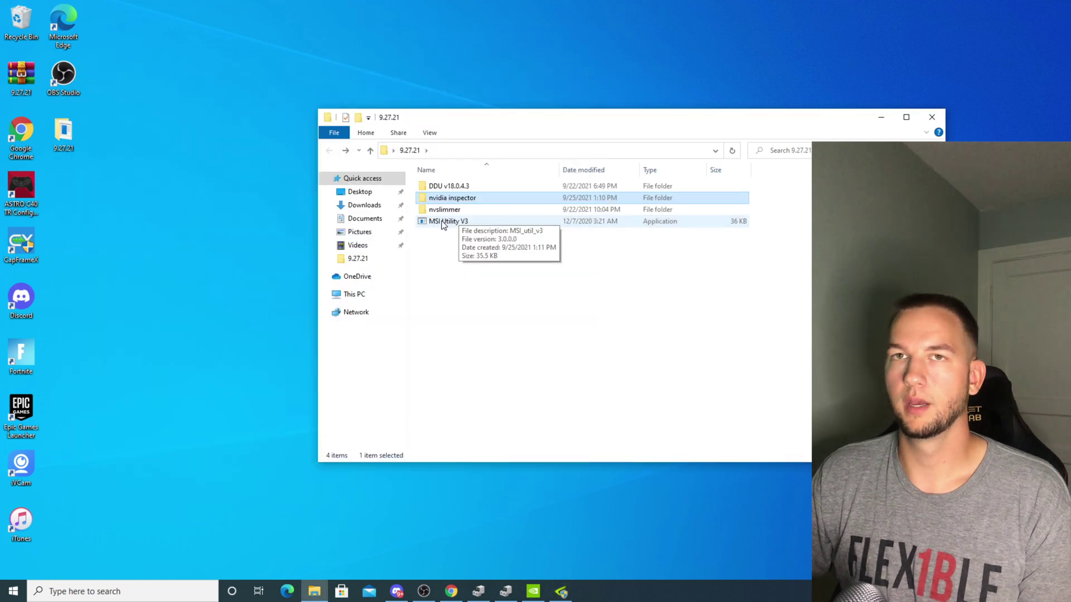
right_click(442, 225)
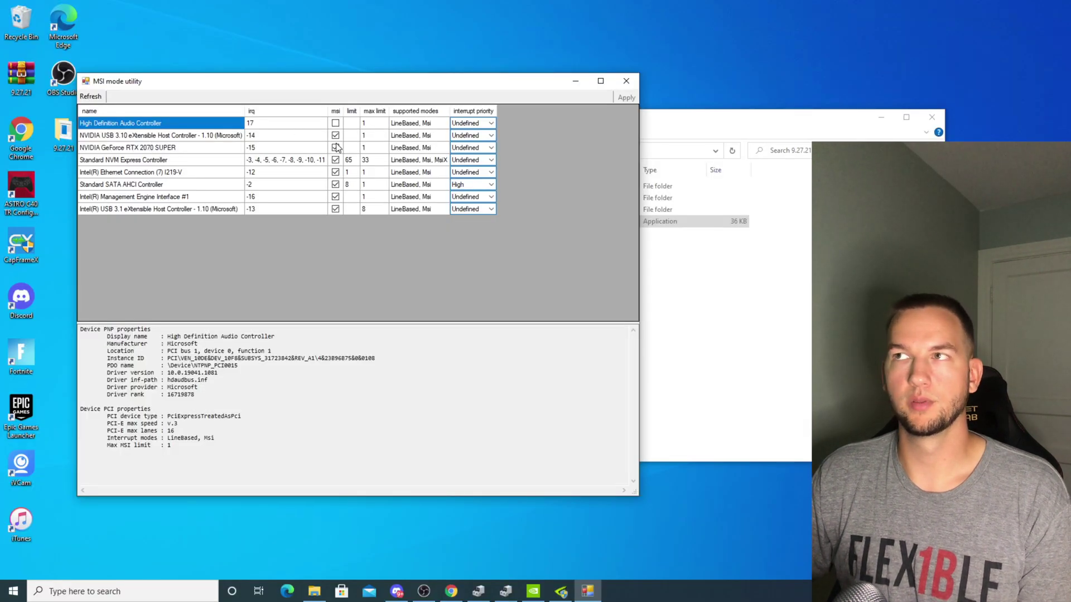
click(401, 148)
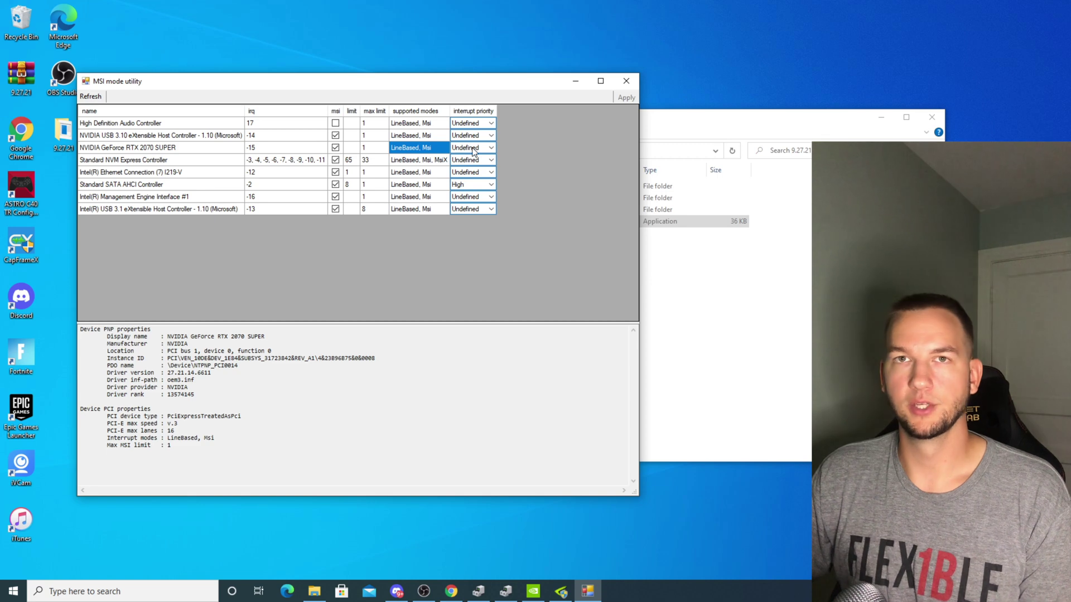
click(626, 81)
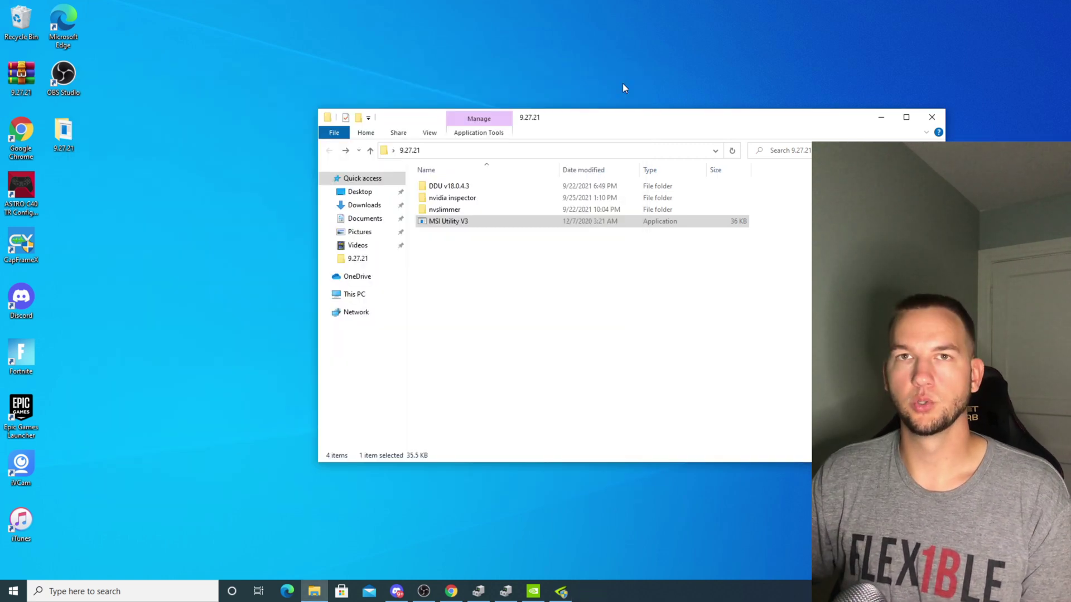